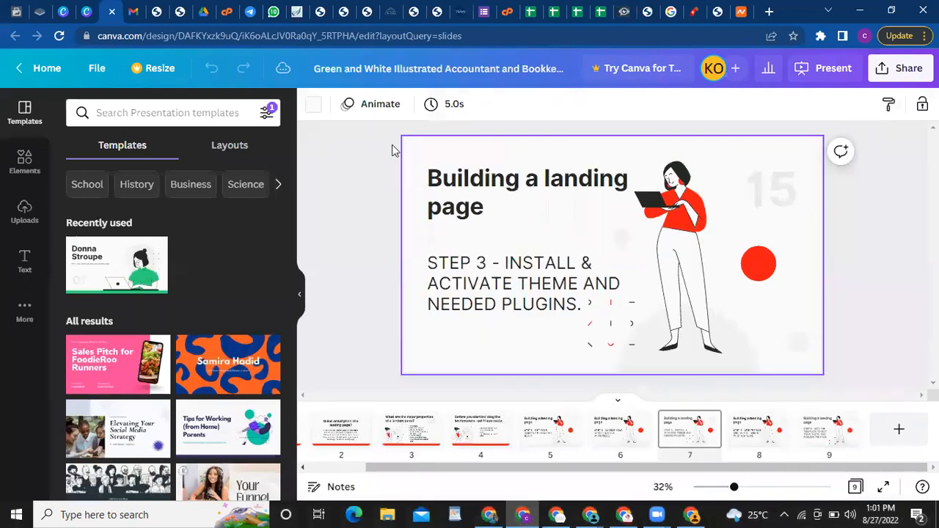
Step: Switch to the WordPress dashboard of sellwithprolanz.com.ng and open the page for adding new themes
{"action": "left_click", "coordinate": [285, 25]}
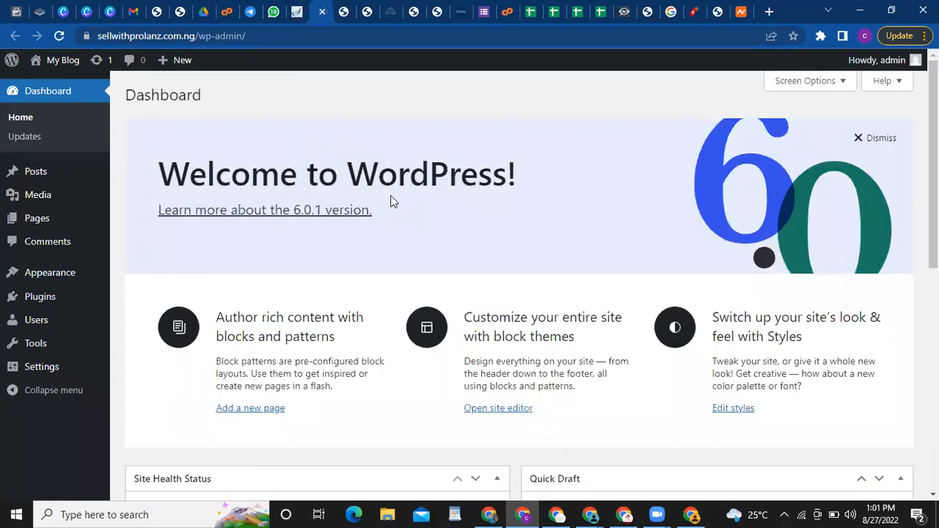
{"action": "mouse_move", "coordinate": [43, 323]}
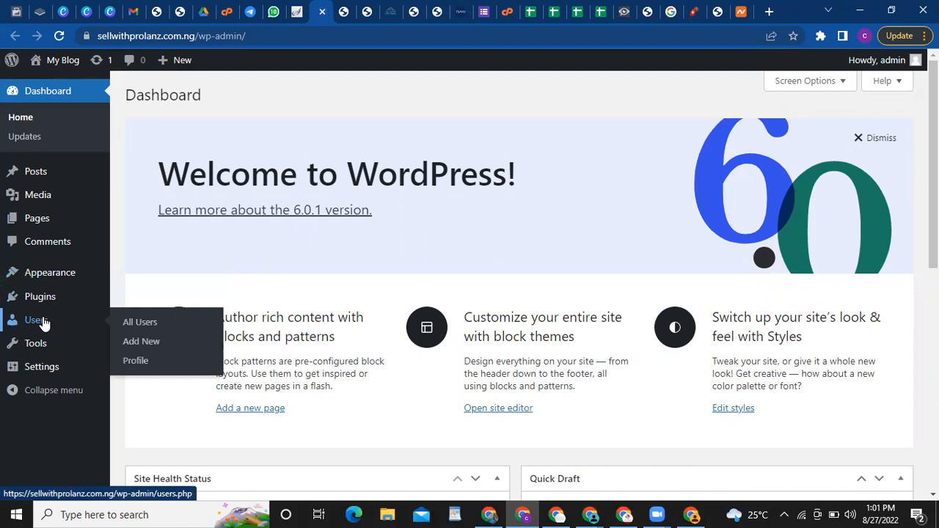
{"action": "mouse_move", "coordinate": [44, 277]}
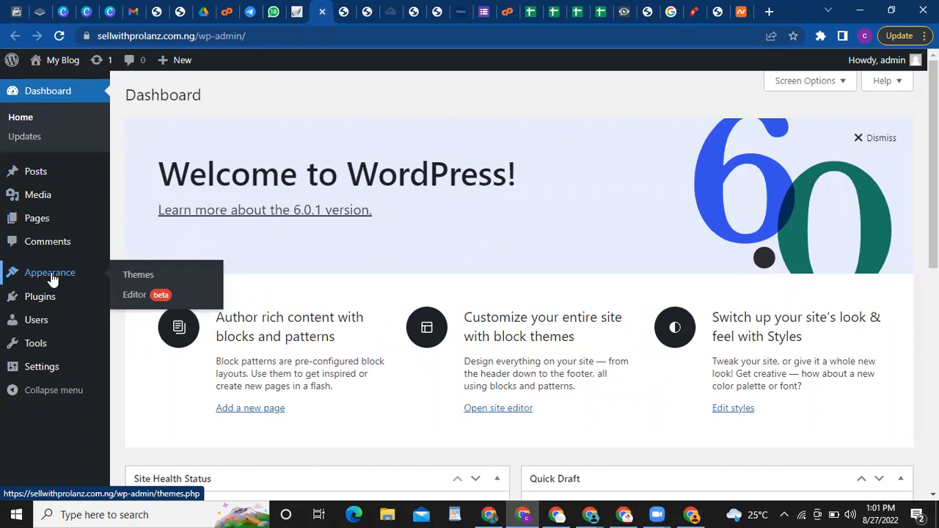
{"action": "left_click", "coordinate": [133, 281]}
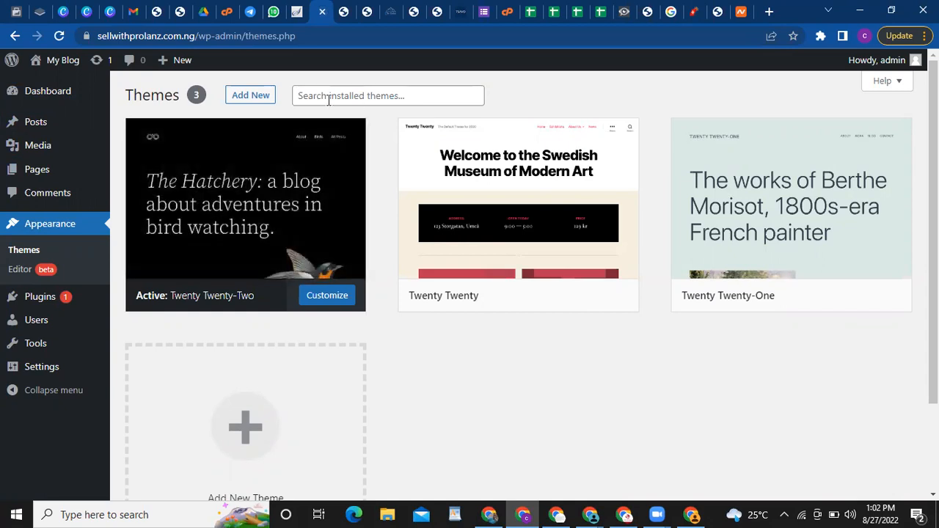
{"action": "left_click", "coordinate": [257, 100]}
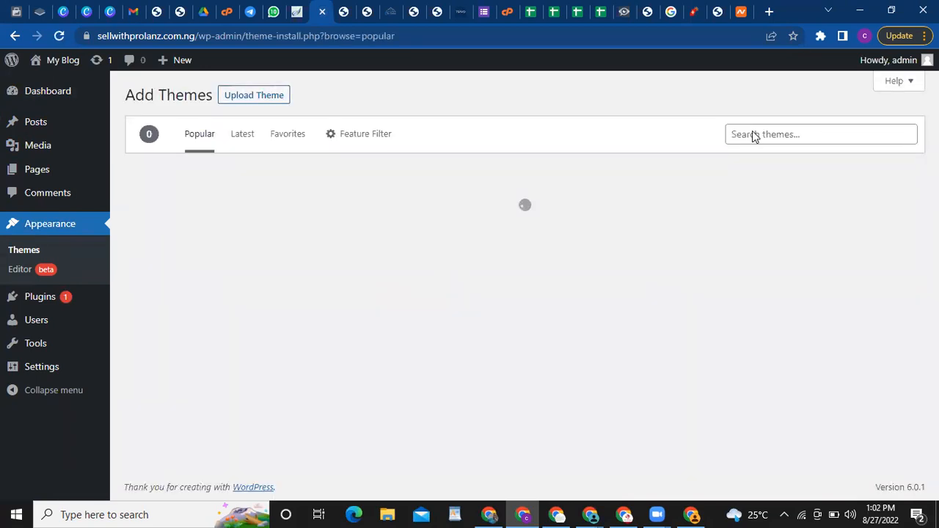
Step: Find the Astra theme among the popular themes, install it and activate it
{"action": "left_click", "coordinate": [753, 133]}
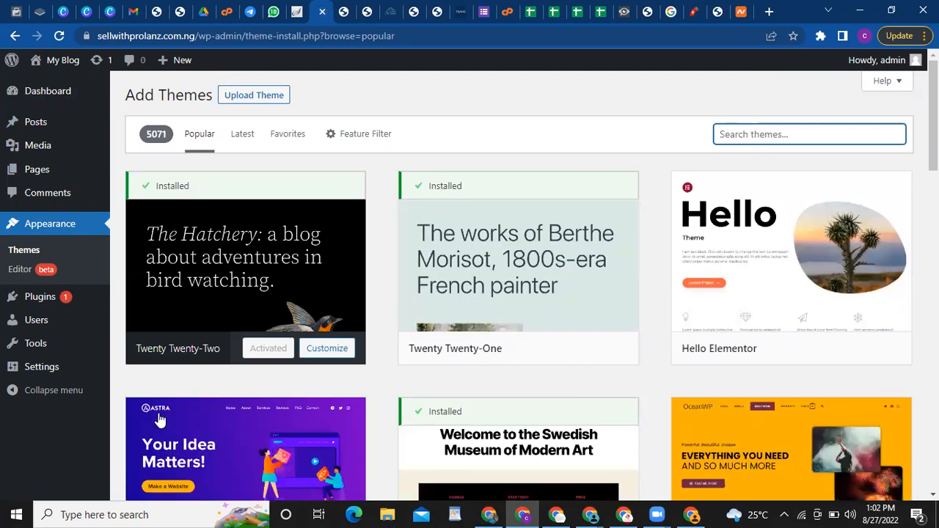
{"action": "mouse_move", "coordinate": [153, 437]}
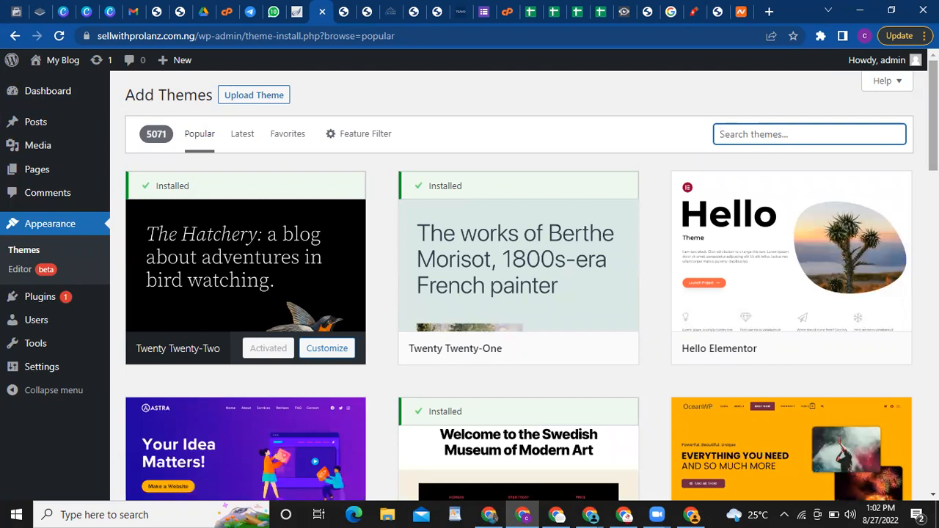
{"action": "mouse_move", "coordinate": [779, 262]}
{"action": "scroll", "coordinate": [519, 281], "scroll_direction": "down", "scroll_amount": 2}
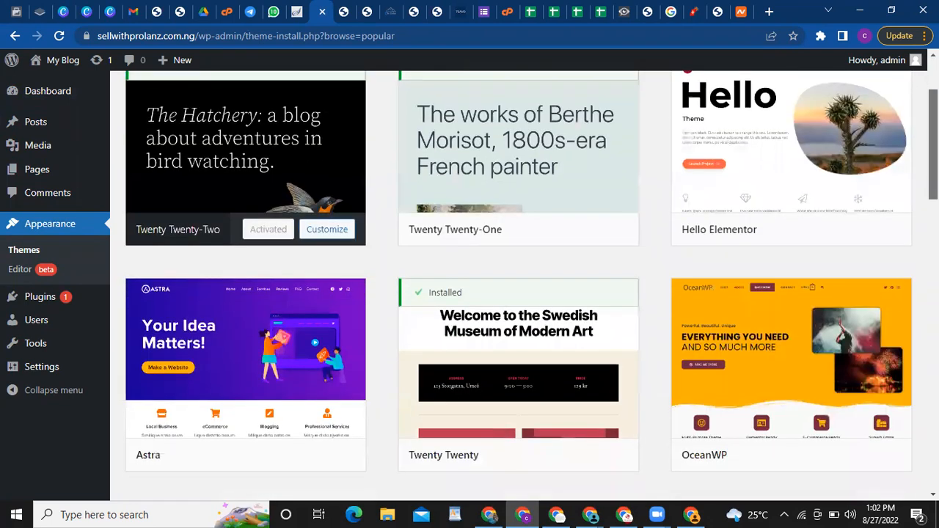
{"action": "scroll", "coordinate": [520, 279], "scroll_direction": "up", "scroll_amount": 2}
{"action": "scroll", "coordinate": [519, 279], "scroll_direction": "down", "scroll_amount": 2}
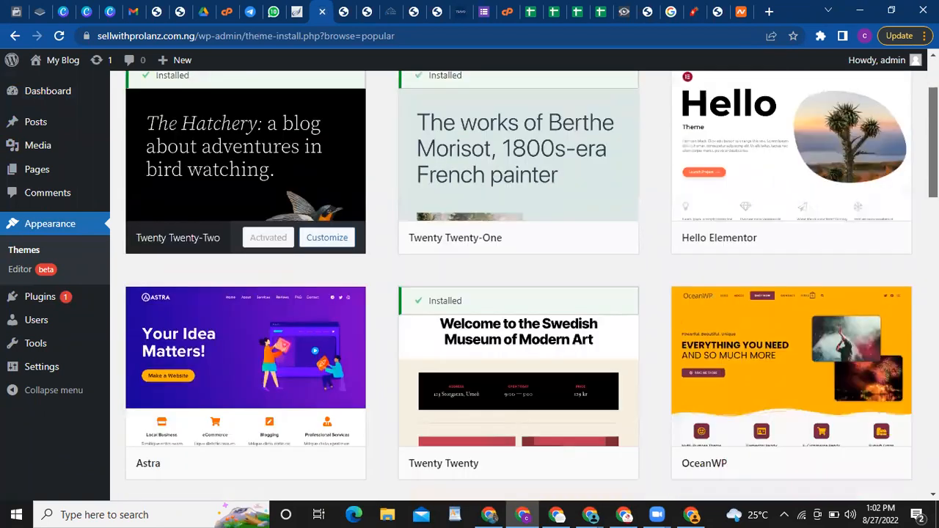
{"action": "scroll", "coordinate": [519, 278], "scroll_direction": "up", "scroll_amount": 2}
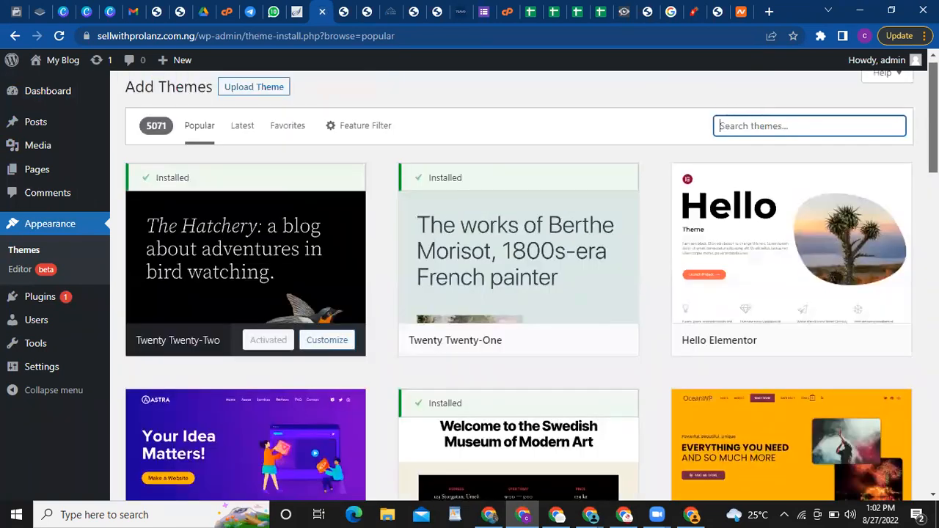
{"action": "scroll", "coordinate": [519, 279], "scroll_direction": "down", "scroll_amount": 1}
{"action": "scroll", "coordinate": [519, 279], "scroll_direction": "down", "scroll_amount": 1}
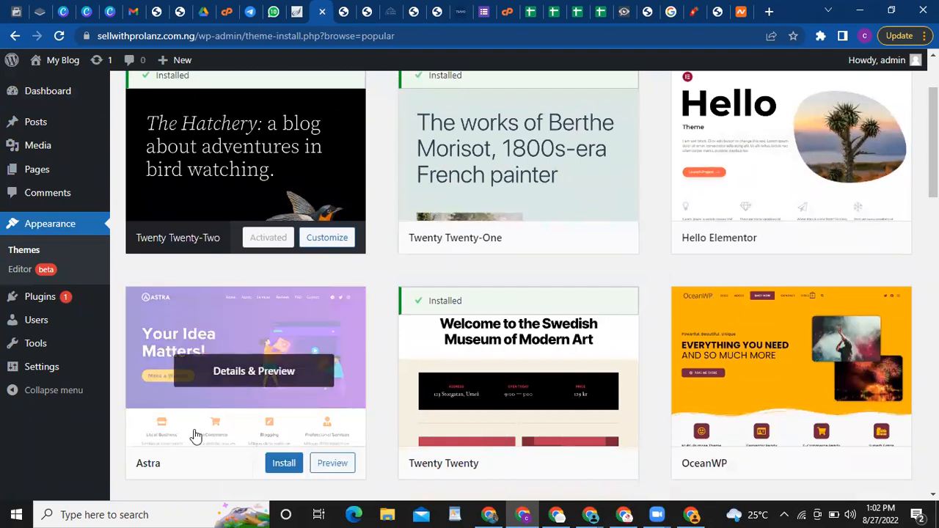
{"action": "left_click", "coordinate": [288, 464]}
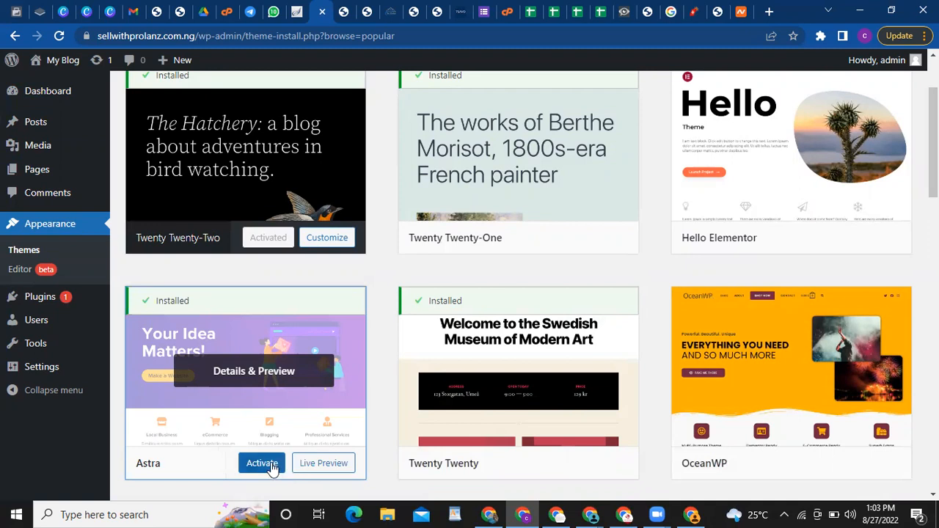
{"action": "left_click", "coordinate": [271, 465]}
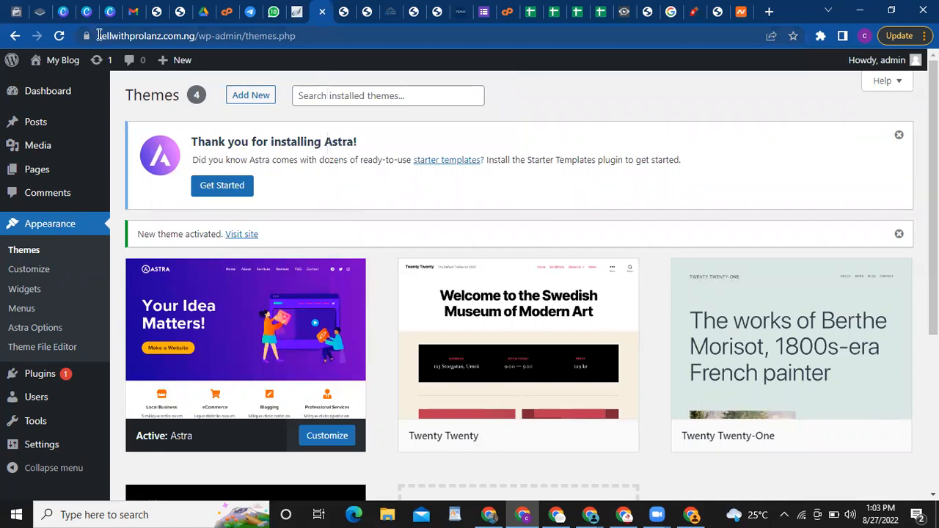
{"action": "left_click_drag", "start_coordinate": [99, 35], "coordinate": [195, 40]}
{"action": "key", "text": "ctrl+c"}
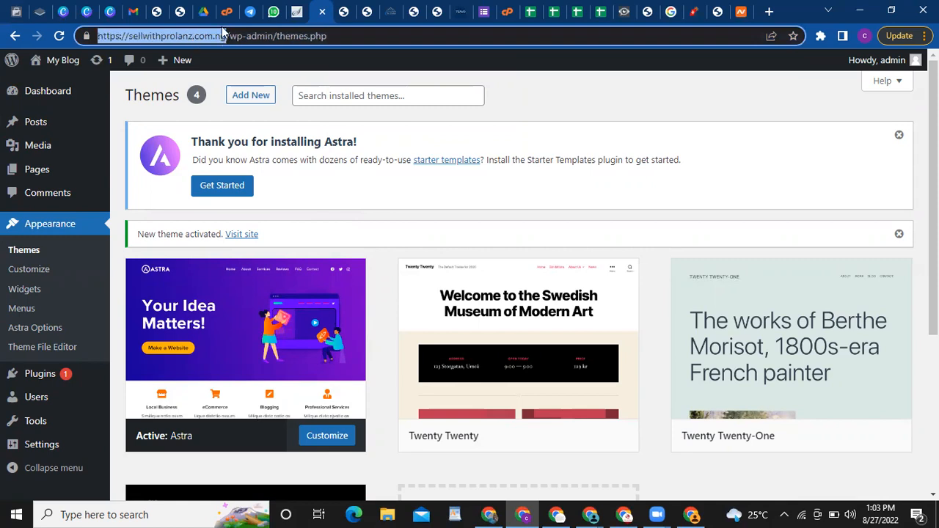
{"action": "left_click", "coordinate": [343, 12]}
{"action": "left_click", "coordinate": [319, 38]}
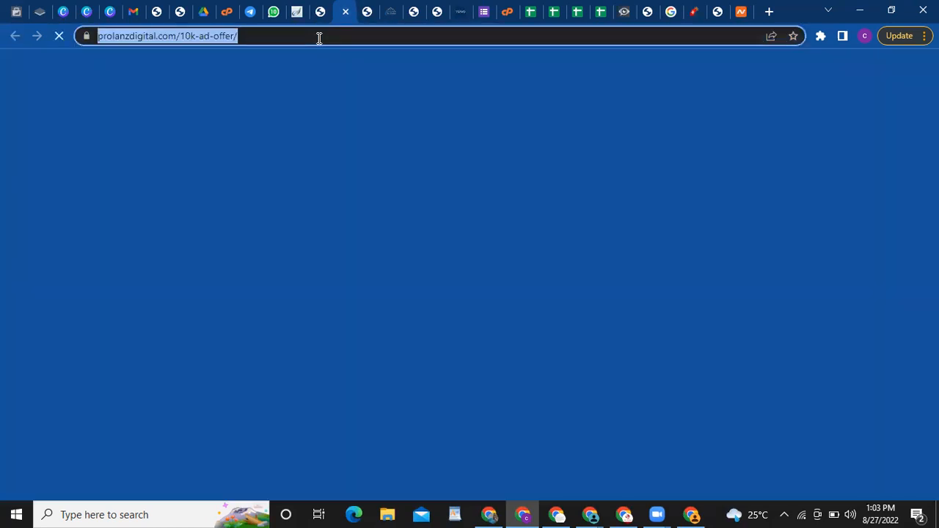
{"action": "key", "text": "ctrl+v"}
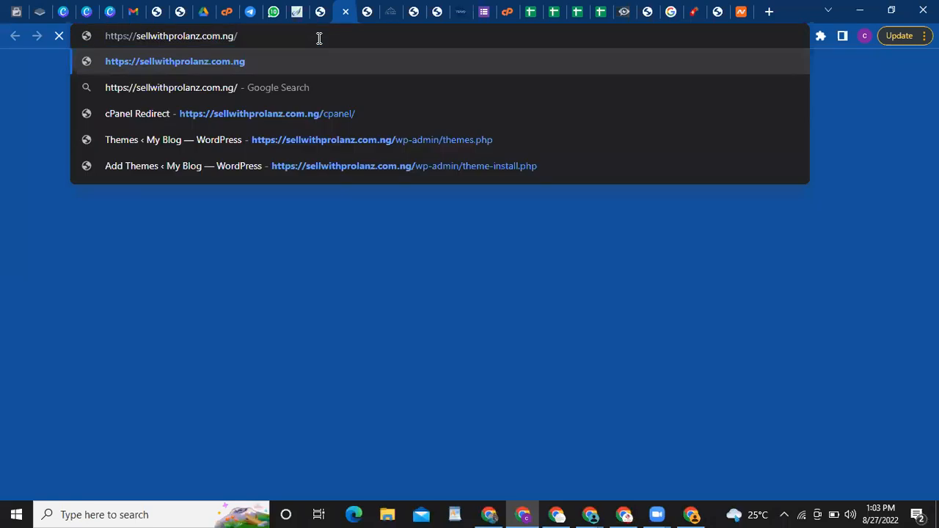
{"action": "key", "text": "Return"}
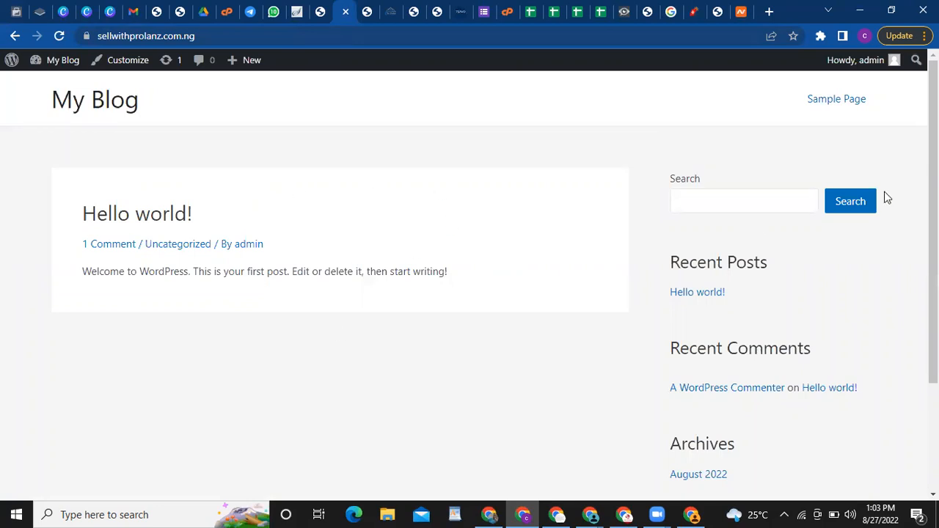
{"action": "scroll", "coordinate": [470, 294], "scroll_direction": "down", "scroll_amount": 2}
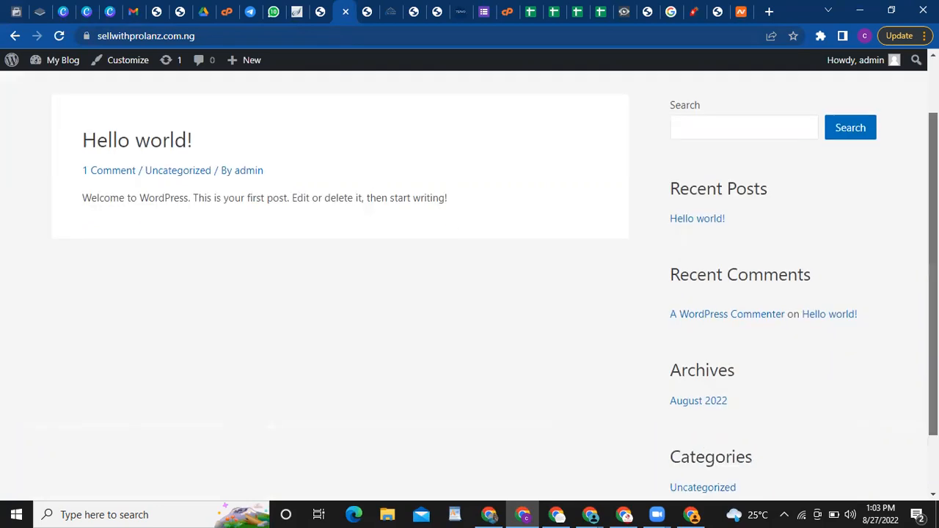
{"action": "scroll", "coordinate": [470, 293], "scroll_direction": "up", "scroll_amount": 2}
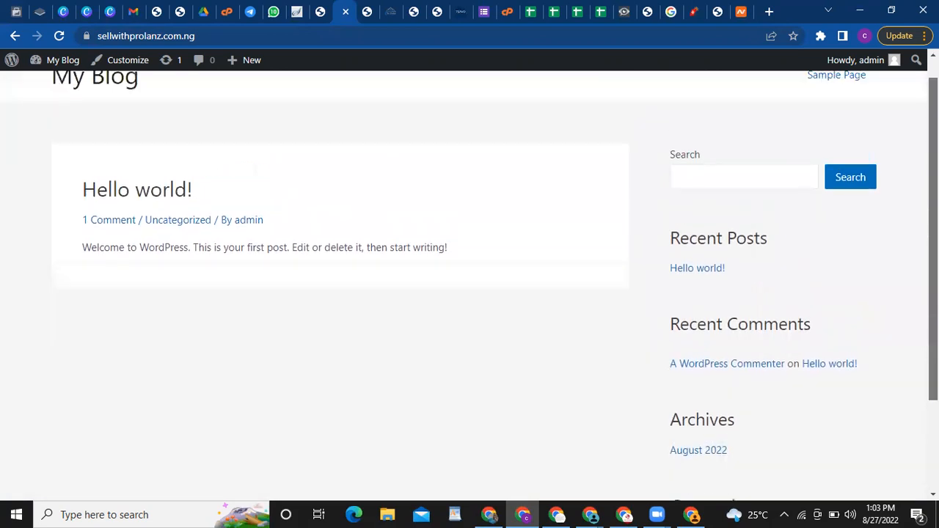
{"action": "scroll", "coordinate": [470, 293], "scroll_direction": "down", "scroll_amount": 2}
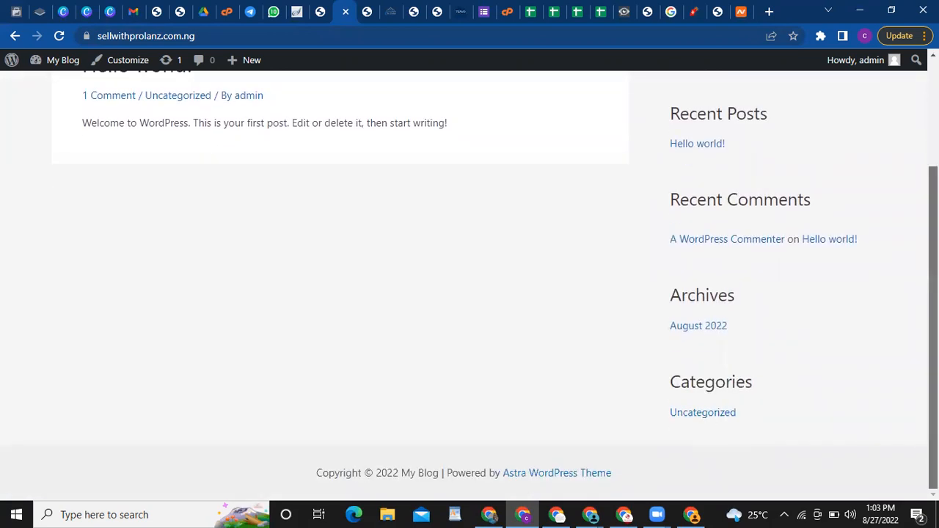
{"action": "scroll", "coordinate": [572, 464], "scroll_direction": "up", "scroll_amount": 2}
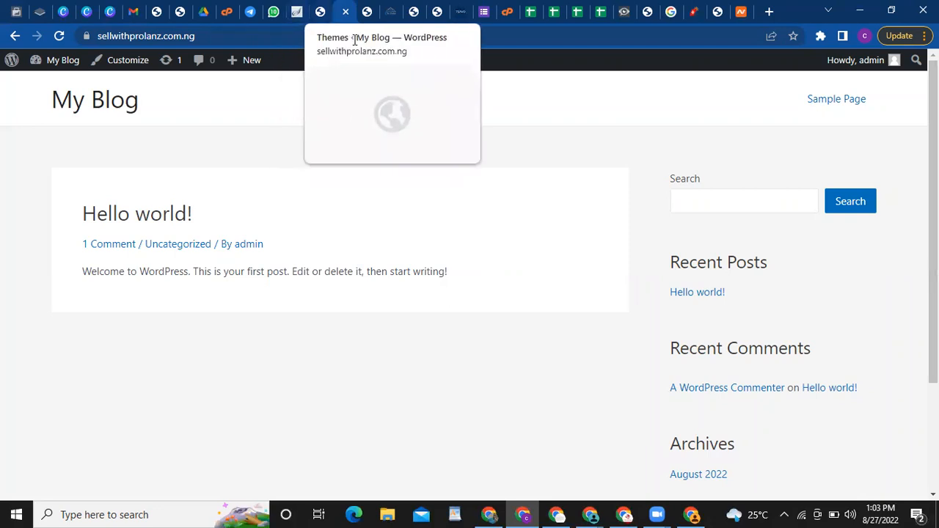
Step: Return to the WordPress admin and review the list of installed plugins
{"action": "left_click", "coordinate": [322, 11]}
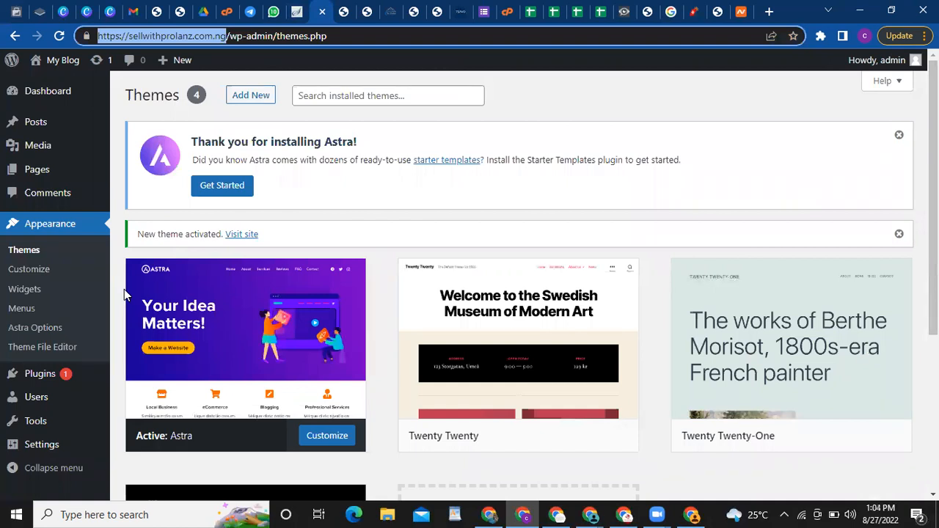
{"action": "mouse_move", "coordinate": [46, 376]}
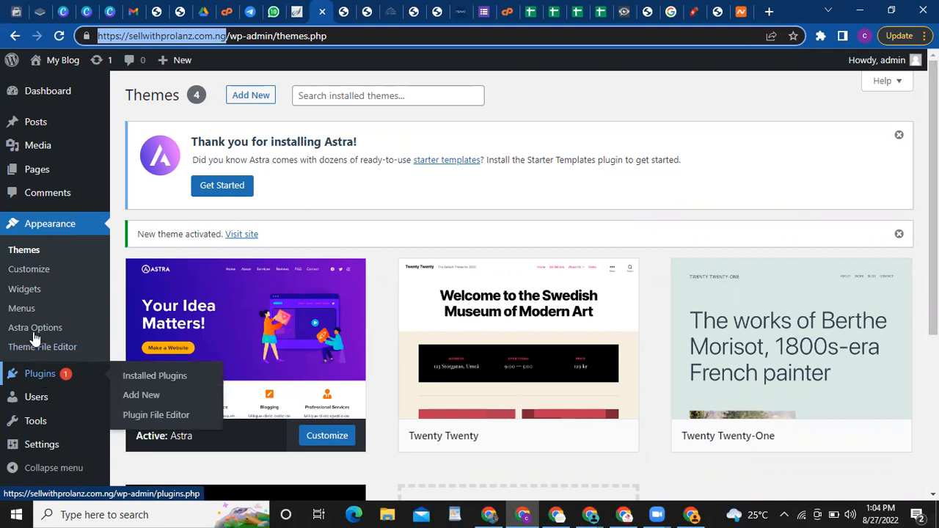
{"action": "left_click", "coordinate": [16, 227]}
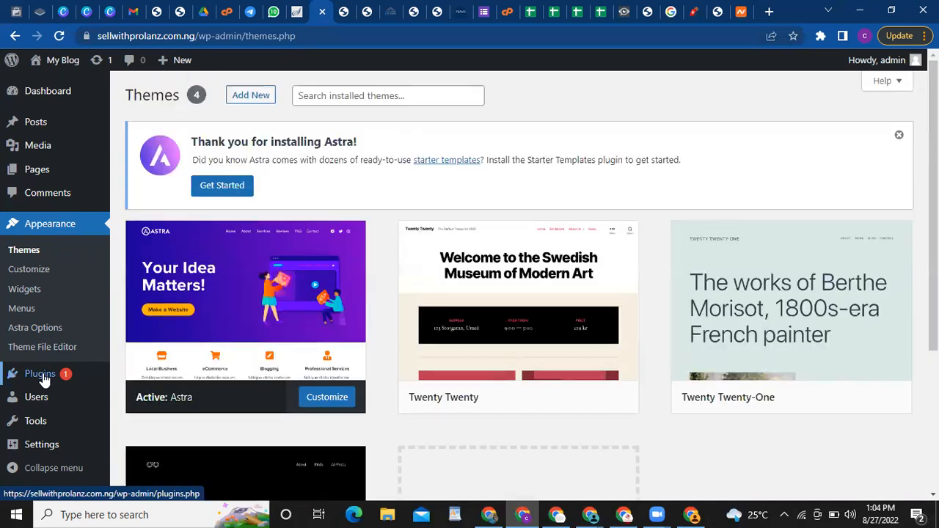
{"action": "left_click", "coordinate": [44, 377]}
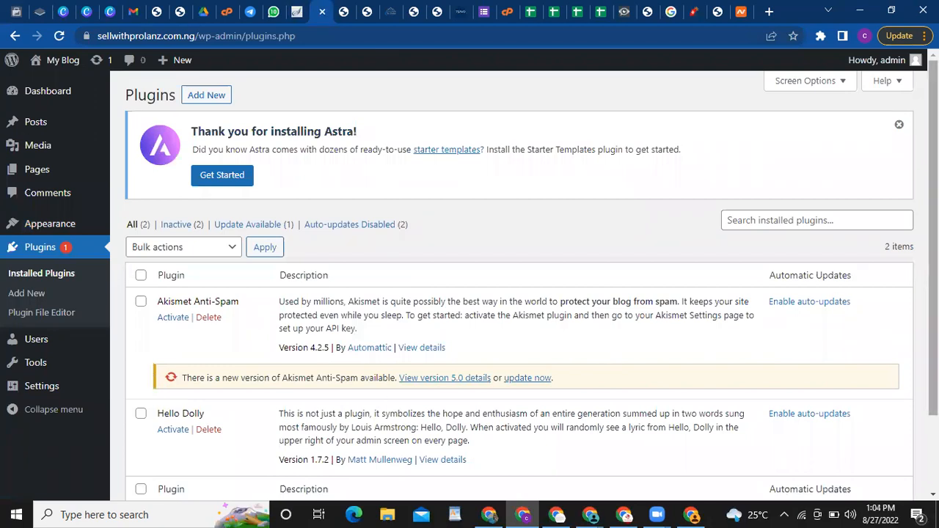
{"action": "scroll", "coordinate": [531, 286], "scroll_direction": "down", "scroll_amount": 2}
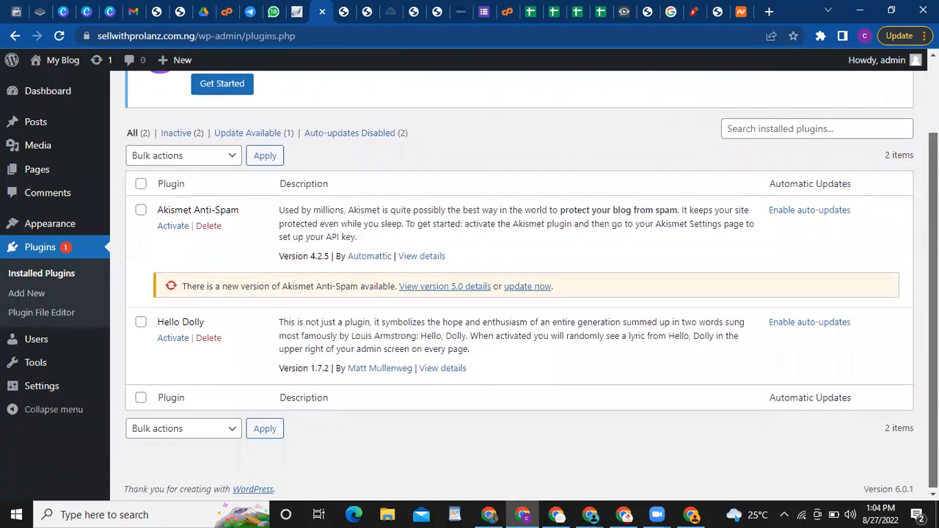
{"action": "scroll", "coordinate": [531, 286], "scroll_direction": "up", "scroll_amount": 2}
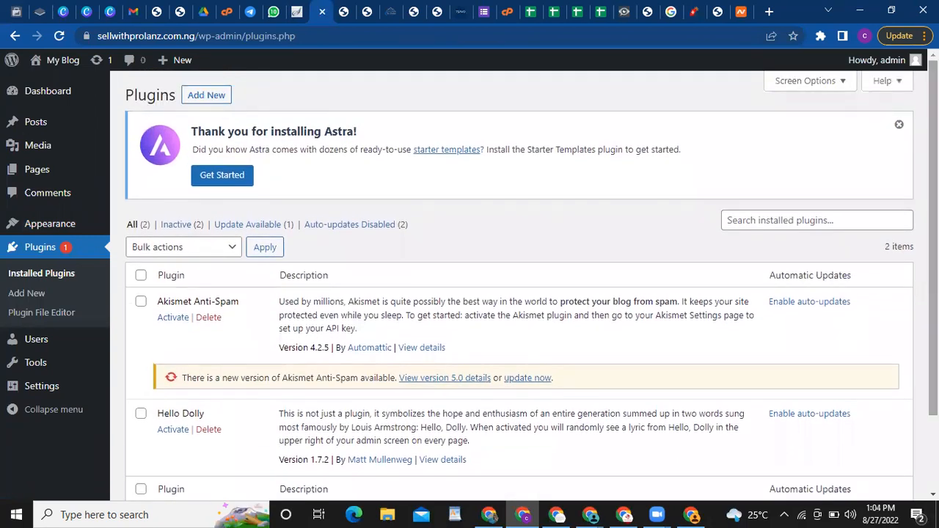
Step: Install and activate the Classic Editor plugin and reopen the page for adding plugins
{"action": "left_click", "coordinate": [205, 96]}
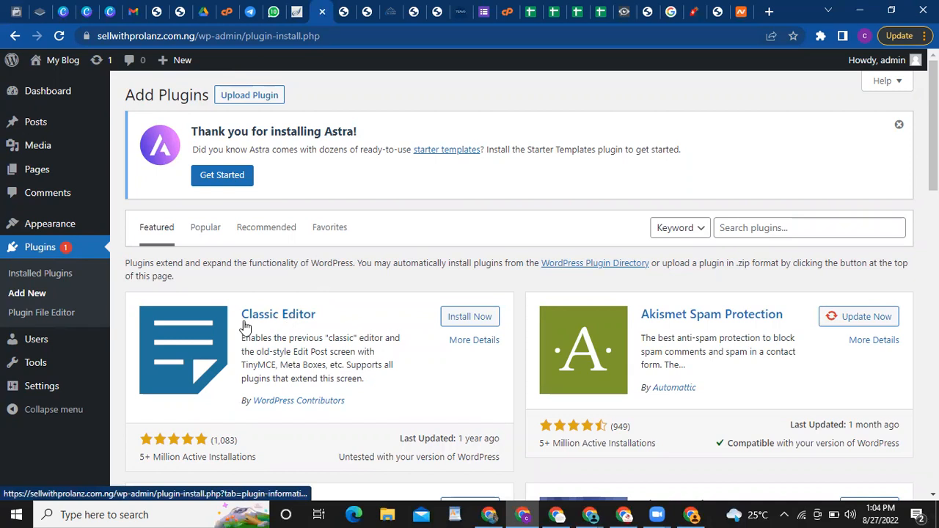
{"action": "left_click", "coordinate": [470, 318]}
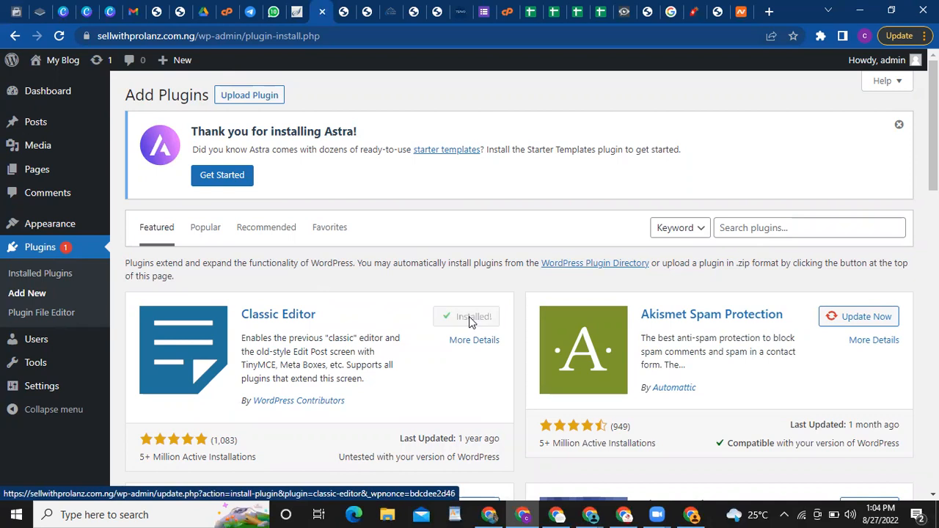
{"action": "left_click", "coordinate": [470, 323]}
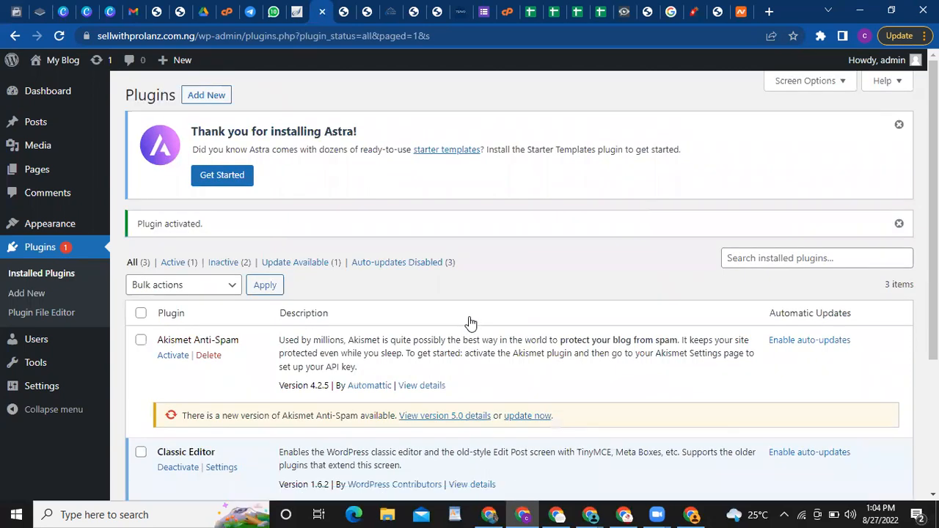
{"action": "left_click", "coordinate": [211, 96]}
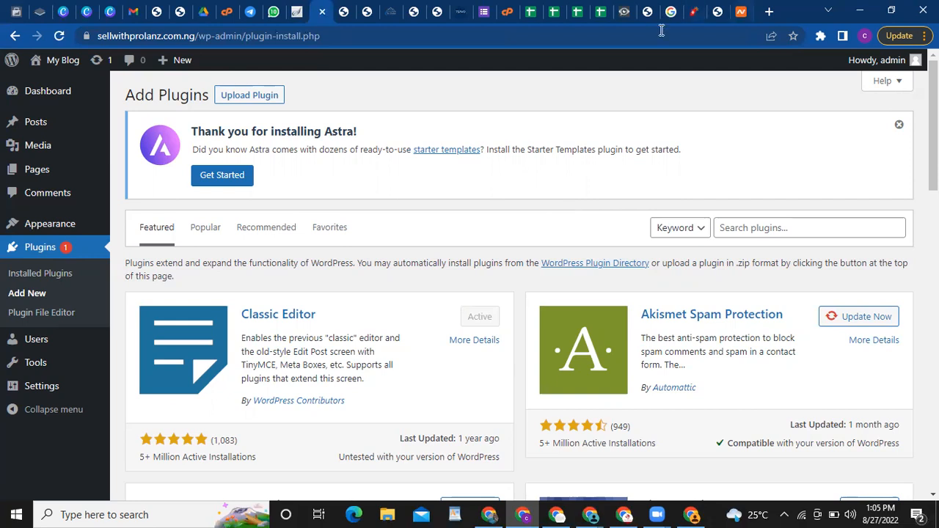
Step: Search Google for "elementor pro" in a new browser tab
{"action": "key", "text": "ctrl+t"}
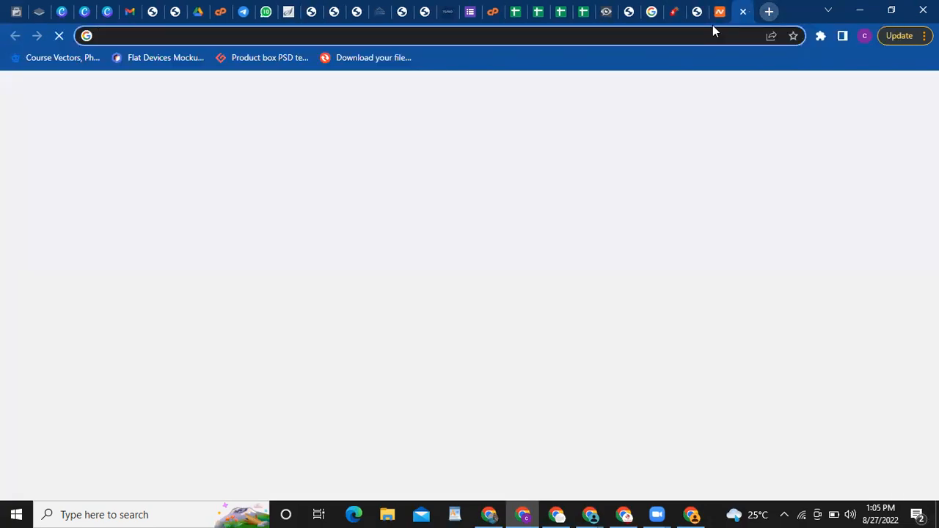
{"action": "left_click", "coordinate": [656, 41]}
{"action": "type", "text": "elem"}
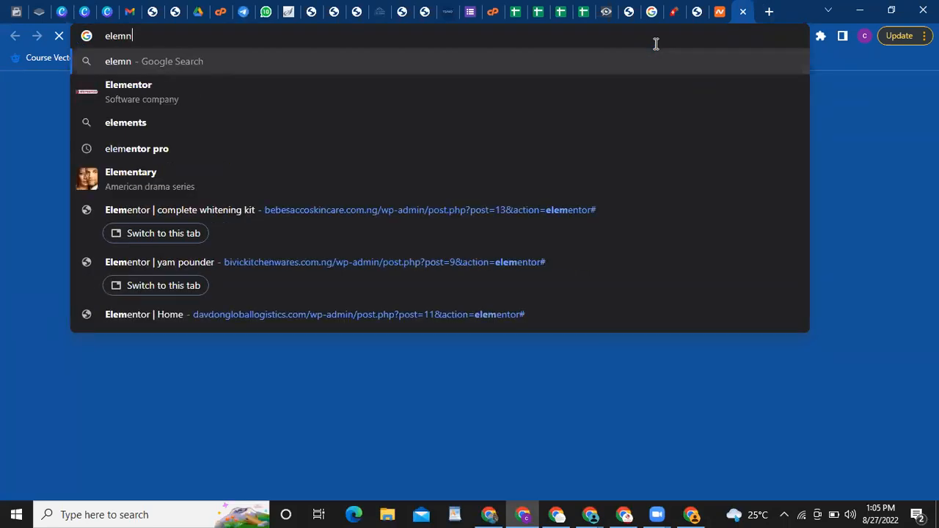
{"action": "type", "text": "entor"}
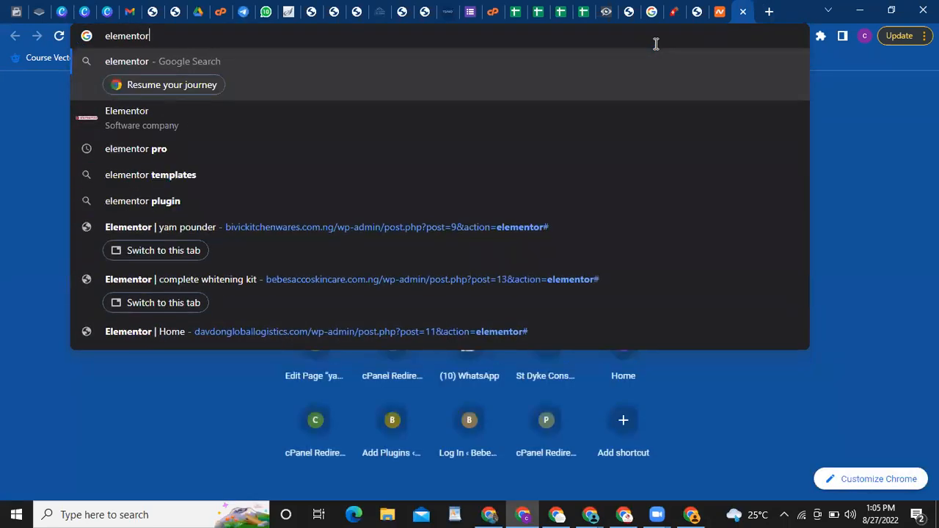
{"action": "type", "text": " pro"}
{"action": "key", "text": "Return"}
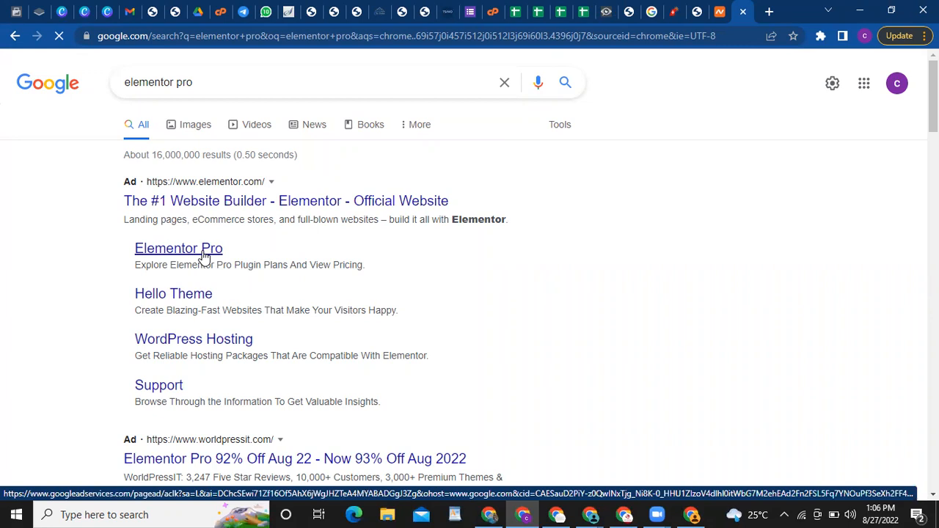
Step: Open the Elementor Pro page from the search results, look through its plugin plans and close the tab
{"action": "left_click", "coordinate": [204, 253]}
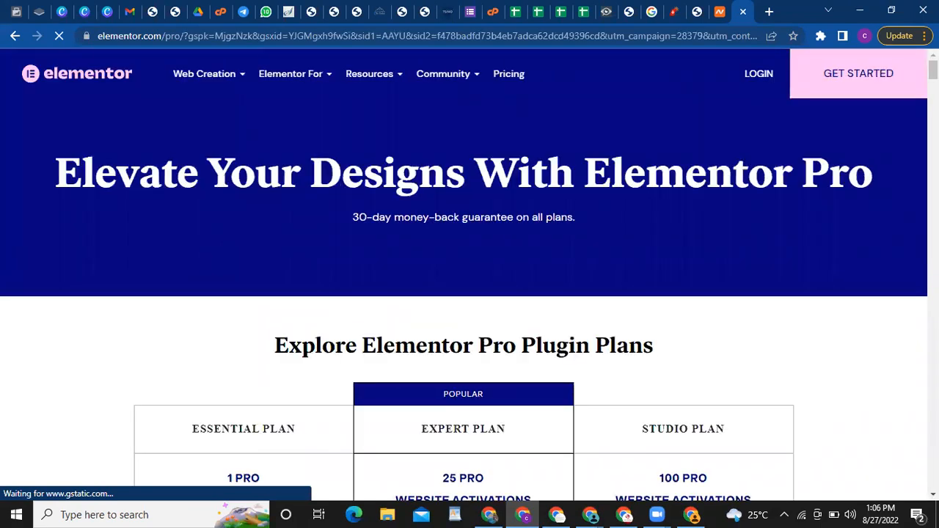
{"action": "left_click_drag", "start_coordinate": [933, 70], "coordinate": [933, 83]}
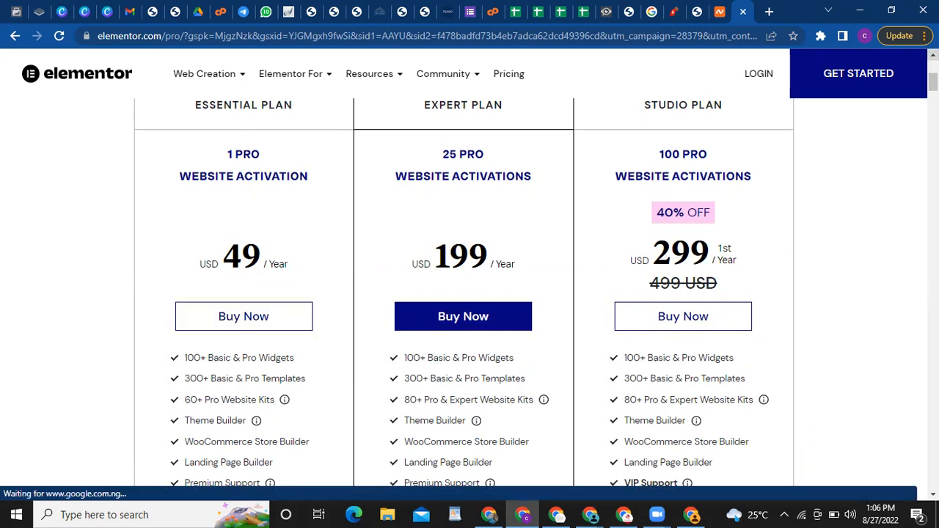
{"action": "left_click_drag", "start_coordinate": [933, 82], "coordinate": [933, 67]}
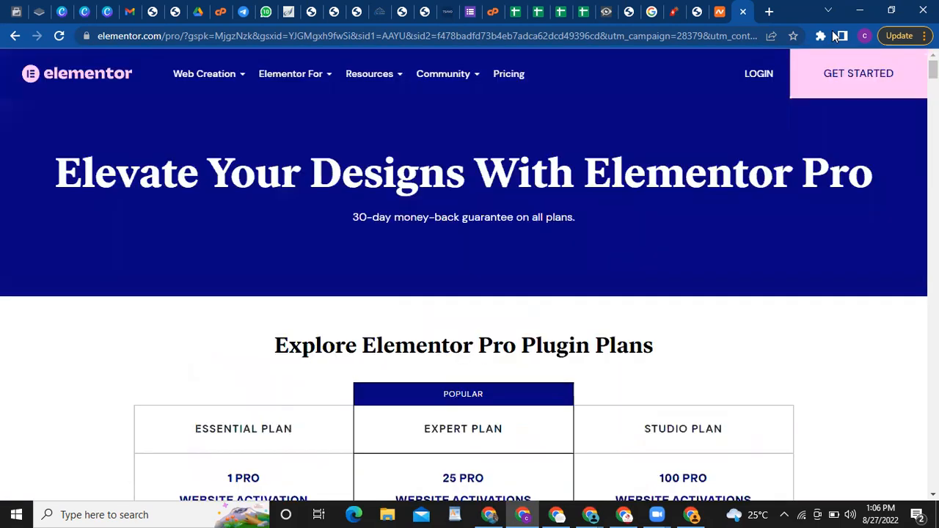
{"action": "left_click", "coordinate": [742, 11]}
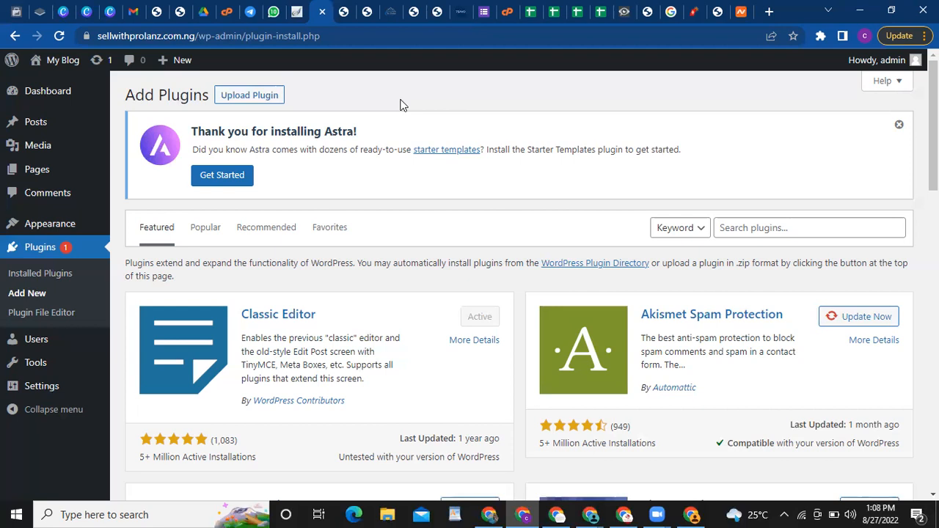
Step: Reopen the page for adding plugins from the installed plugins list and show its zip upload form
{"action": "left_click", "coordinate": [248, 100]}
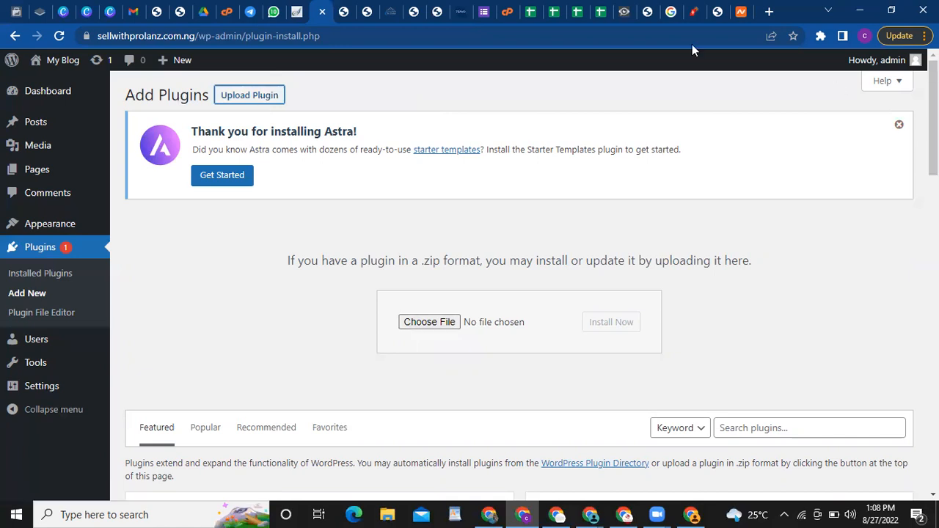
{"action": "left_click", "coordinate": [268, 103]}
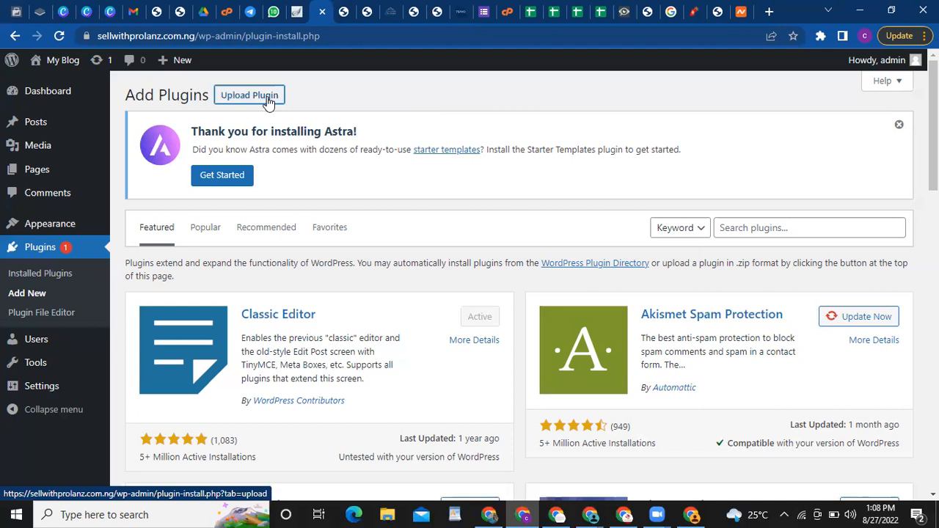
{"action": "left_click", "coordinate": [41, 257]}
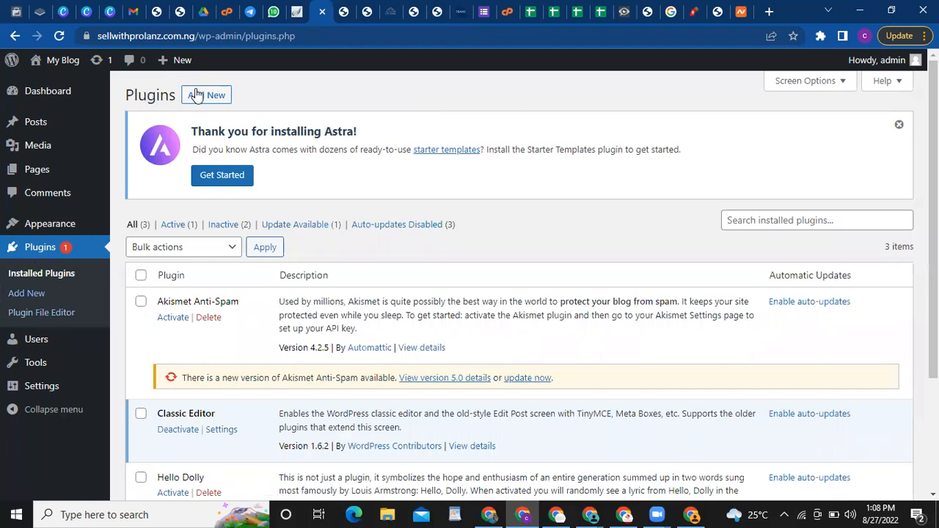
{"action": "left_click", "coordinate": [206, 96]}
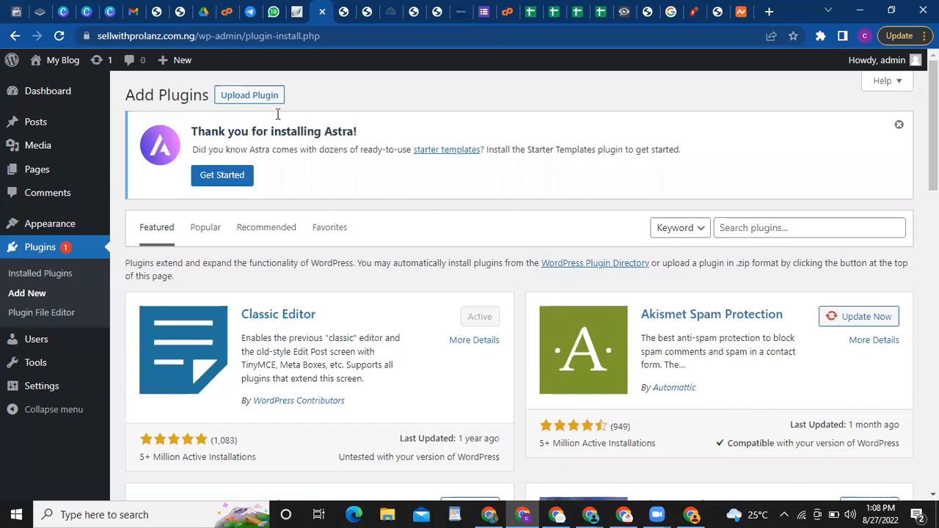
{"action": "left_click", "coordinate": [237, 96]}
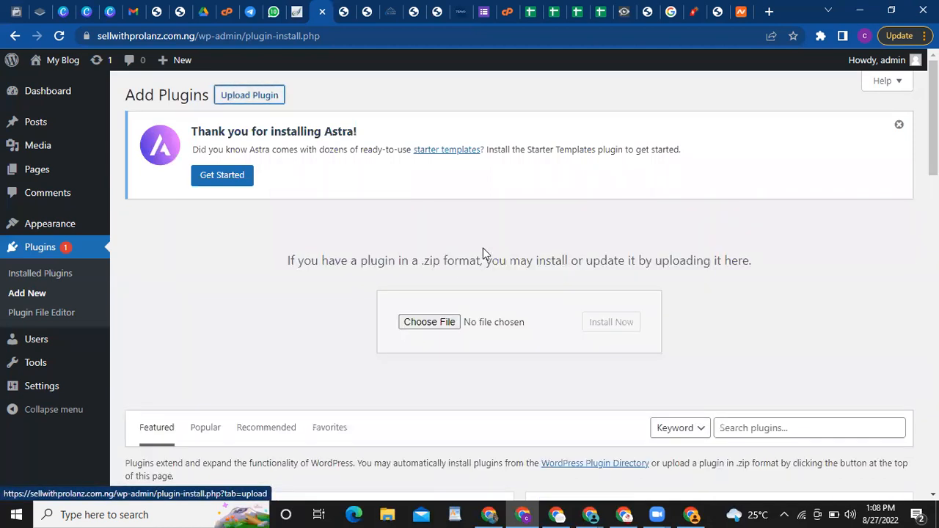
Step: Choose the elementor zip file from the elementor-pro_v3.7.3_package folder in Downloads for the plugin upload
{"action": "left_click", "coordinate": [437, 322]}
{"action": "left_click", "coordinate": [437, 322]}
{"action": "left_click", "coordinate": [437, 321]}
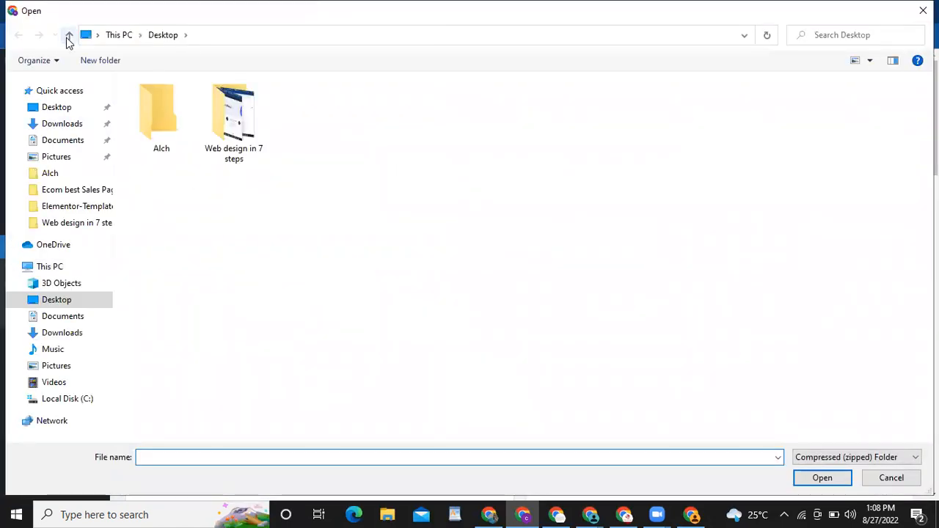
{"action": "left_click", "coordinate": [68, 37]}
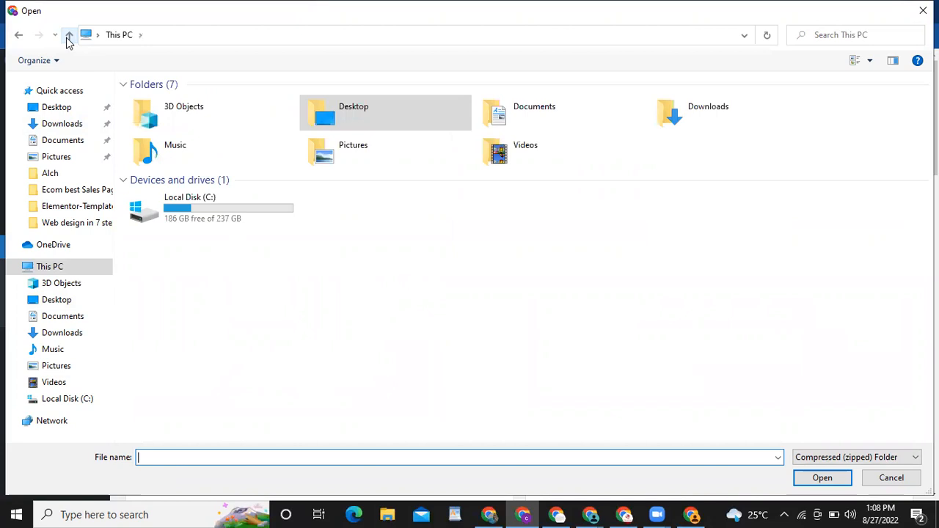
{"action": "left_click", "coordinate": [63, 129]}
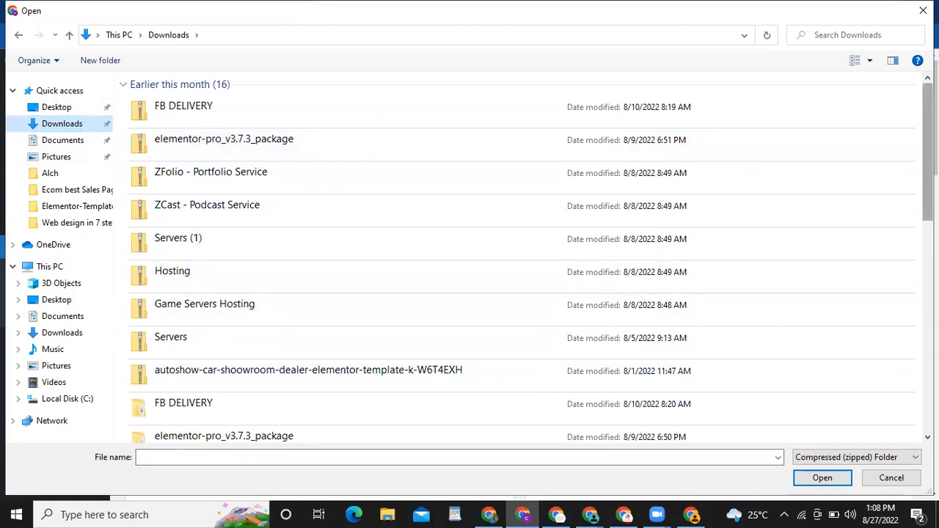
{"action": "scroll", "coordinate": [327, 346], "scroll_direction": "down", "scroll_amount": 2}
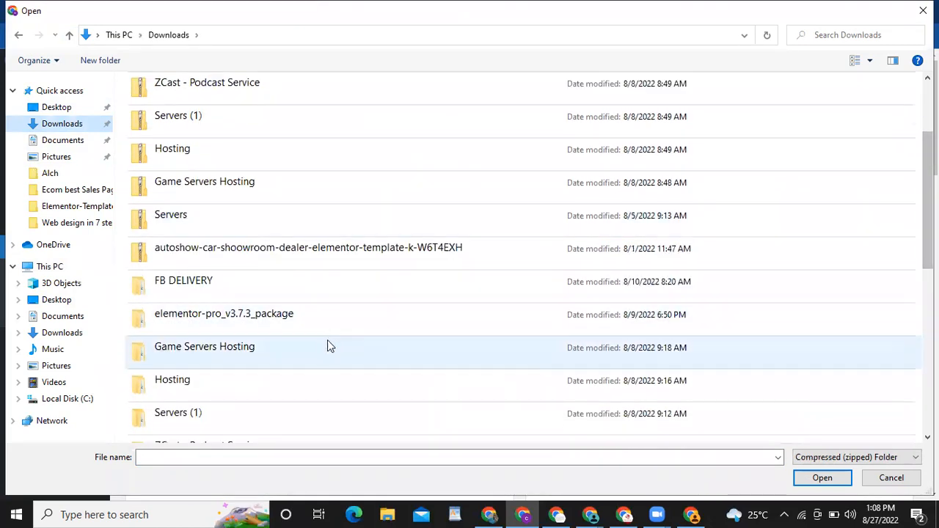
{"action": "left_click", "coordinate": [238, 316]}
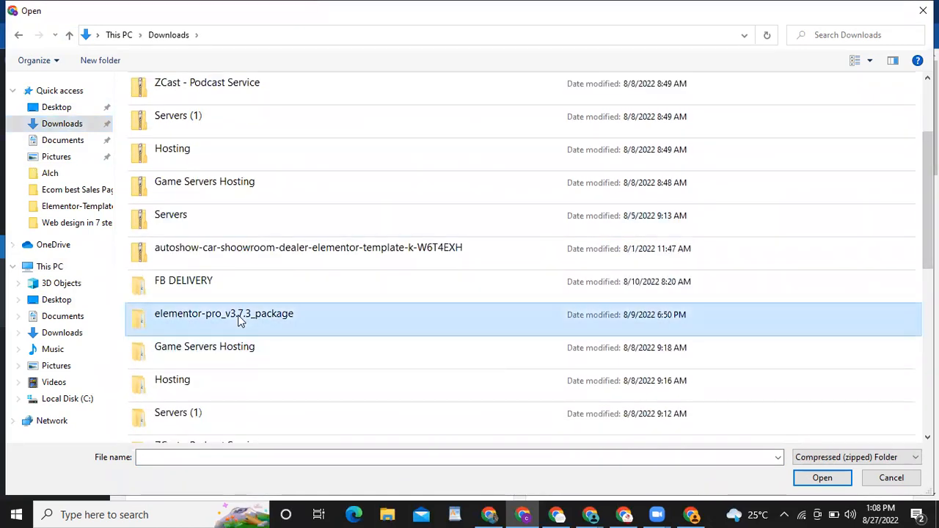
{"action": "double_click", "coordinate": [237, 315]}
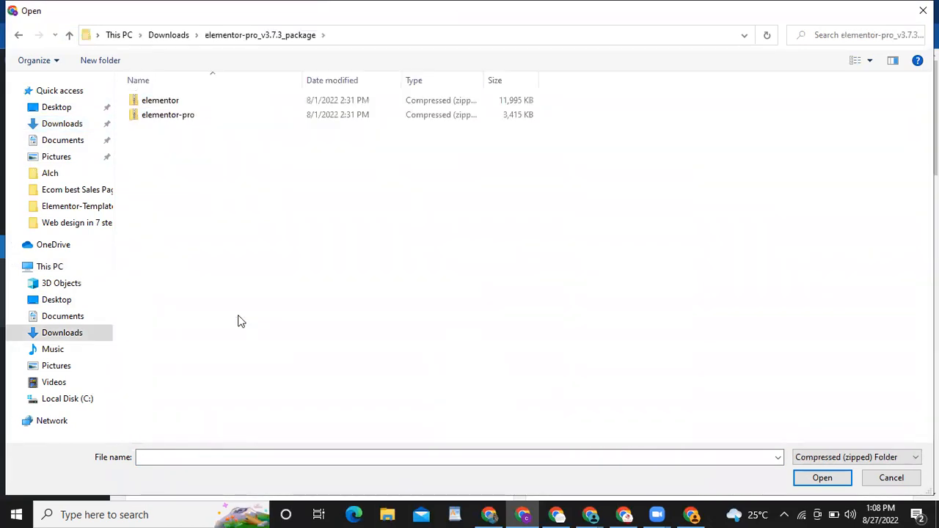
{"action": "left_click", "coordinate": [182, 102]}
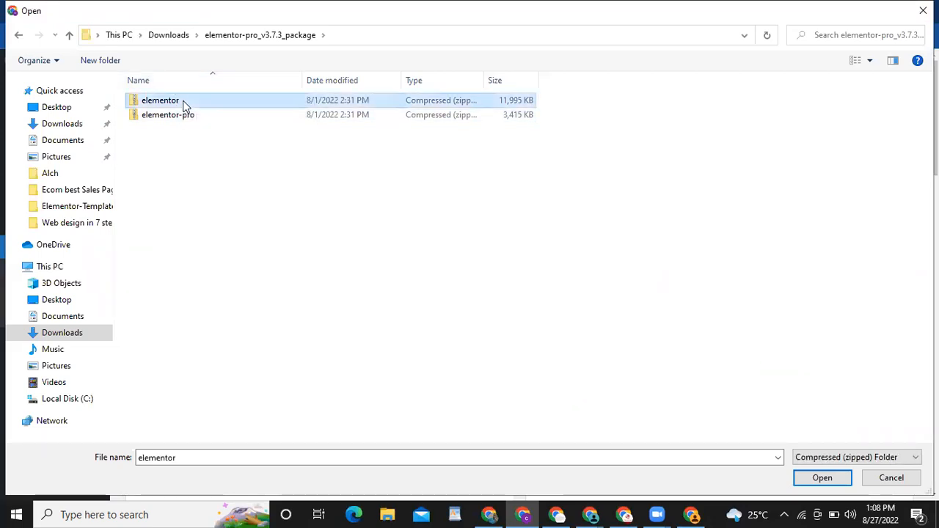
{"action": "left_click", "coordinate": [843, 481]}
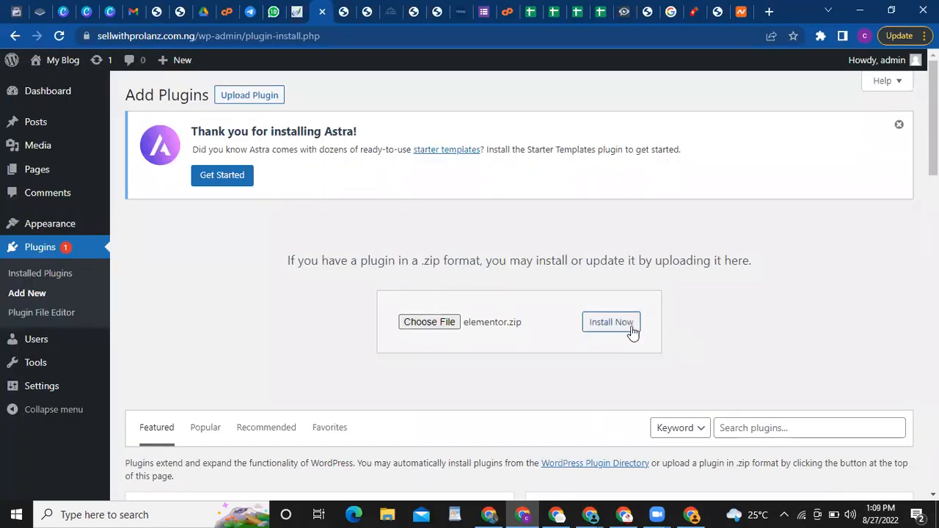
Step: Install and activate the uploaded Elementor plugin and check its entry among the installed plugins
{"action": "left_click", "coordinate": [628, 328]}
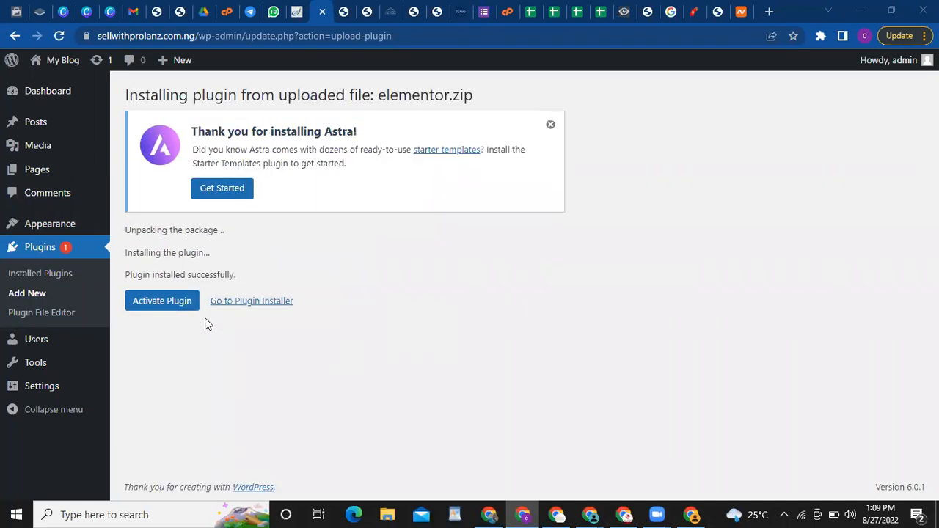
{"action": "left_click", "coordinate": [161, 307]}
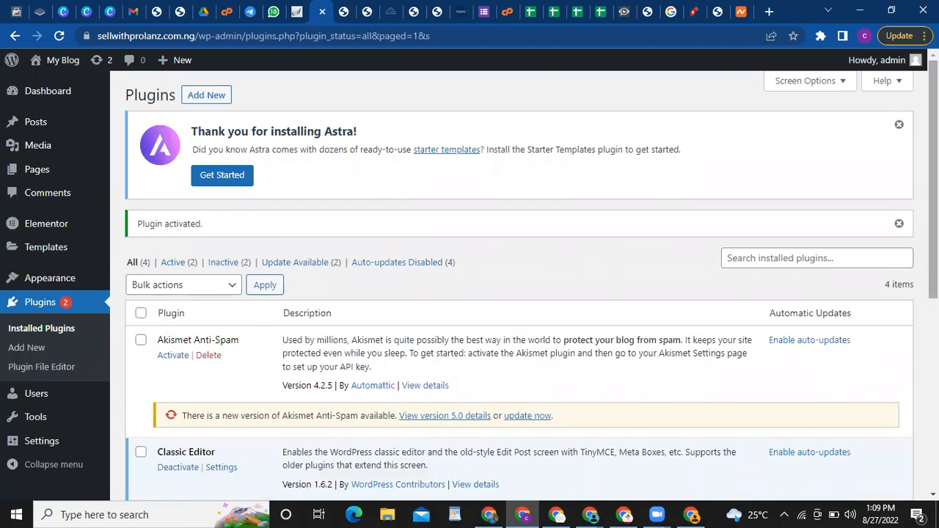
{"action": "scroll", "coordinate": [519, 286], "scroll_direction": "down", "scroll_amount": 4}
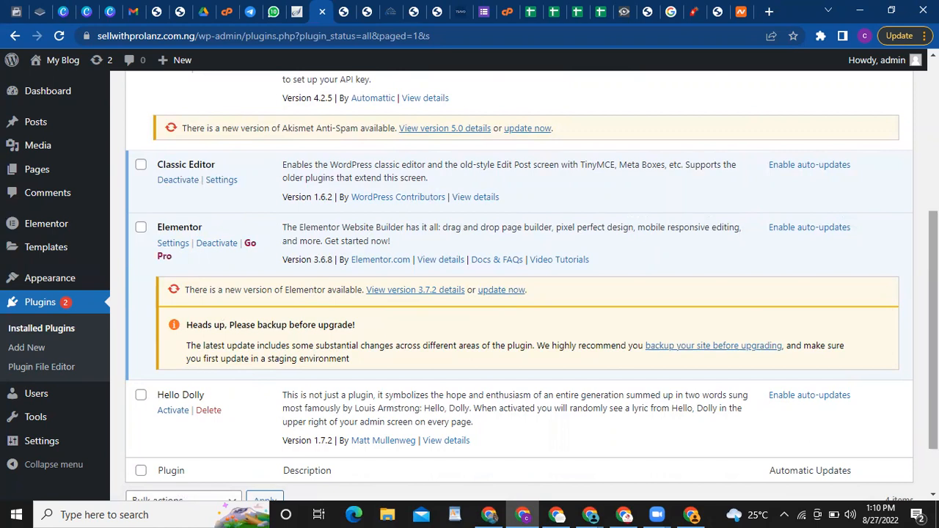
{"action": "scroll", "coordinate": [489, 81], "scroll_direction": "up", "scroll_amount": 4}
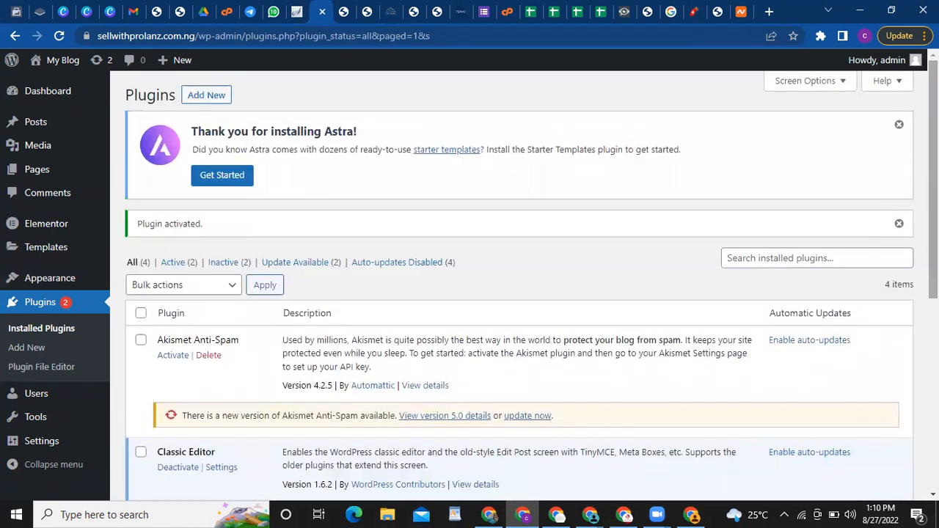
Step: Reopen the page for adding plugins and search the plugin directory for "elementor"
{"action": "left_click", "coordinate": [205, 101]}
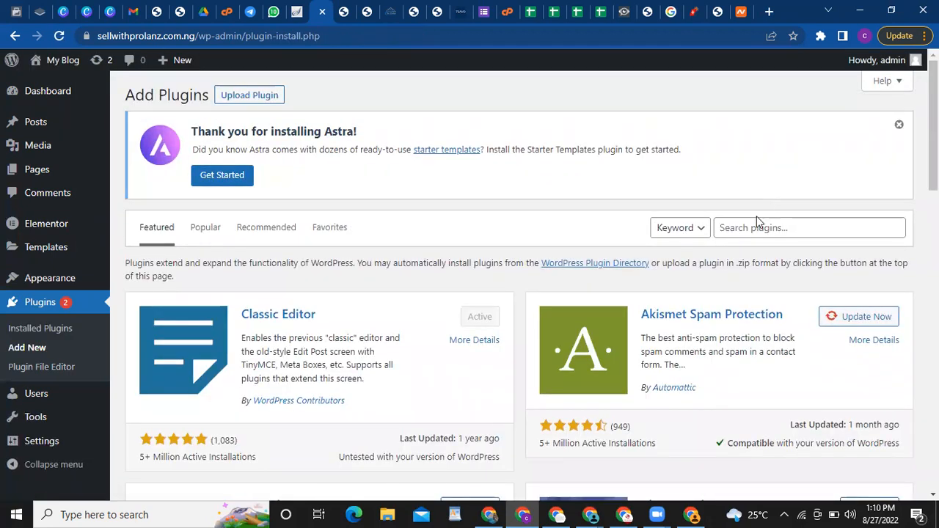
{"action": "left_click", "coordinate": [753, 227]}
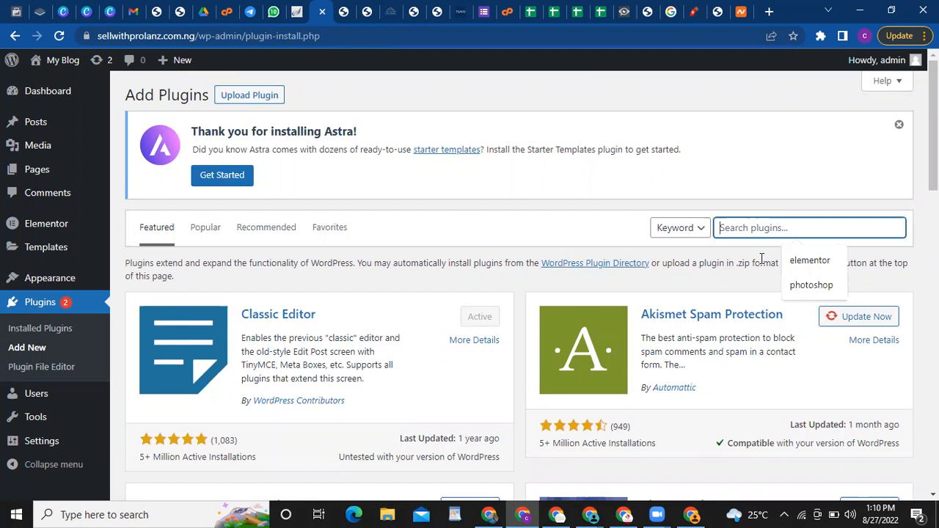
{"action": "left_click", "coordinate": [806, 269]}
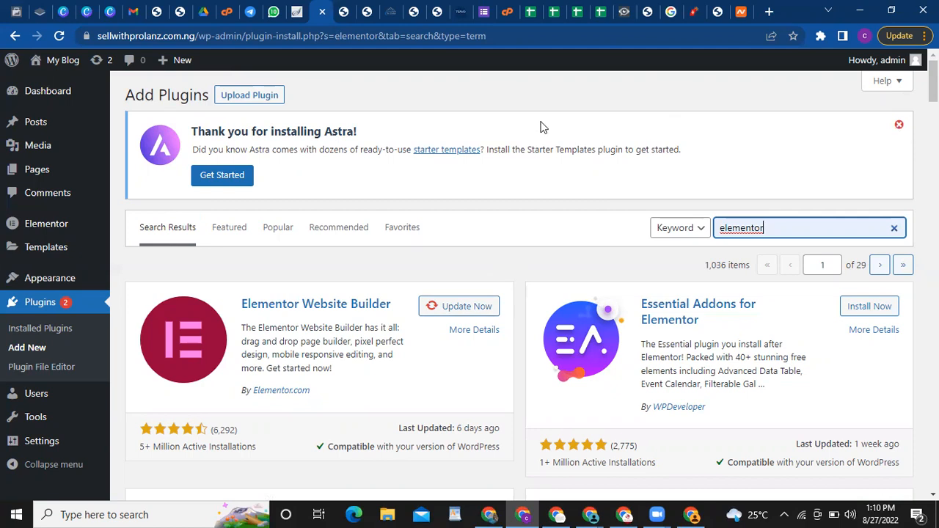
Step: Upload elementor-pro.zip from the elementor-pro_v3.7.3_package folder, then install and activate the Elementor Pro plugin
{"action": "left_click", "coordinate": [246, 98]}
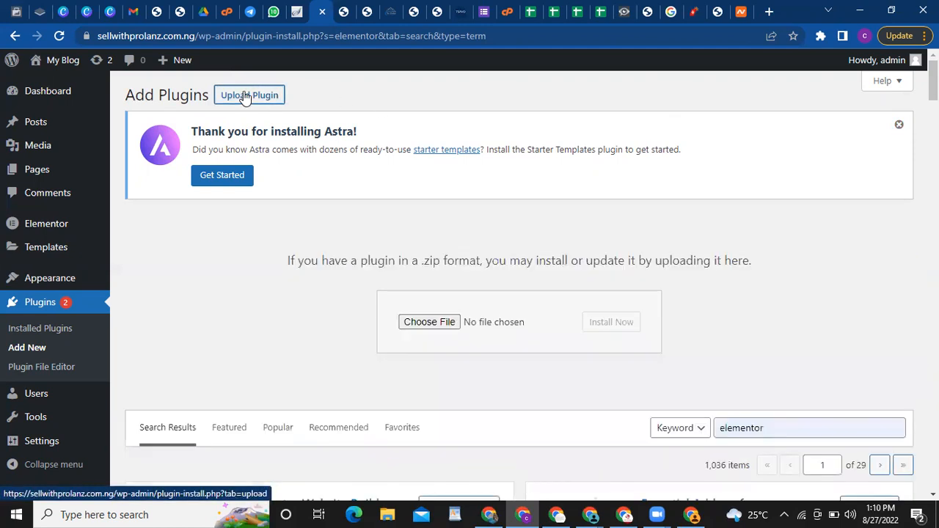
{"action": "left_click", "coordinate": [420, 327]}
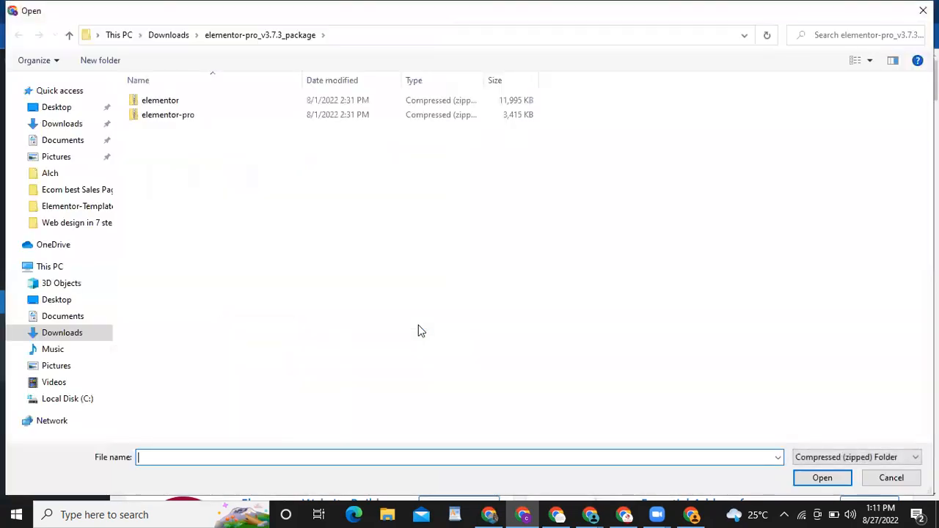
{"action": "left_click", "coordinate": [182, 118]}
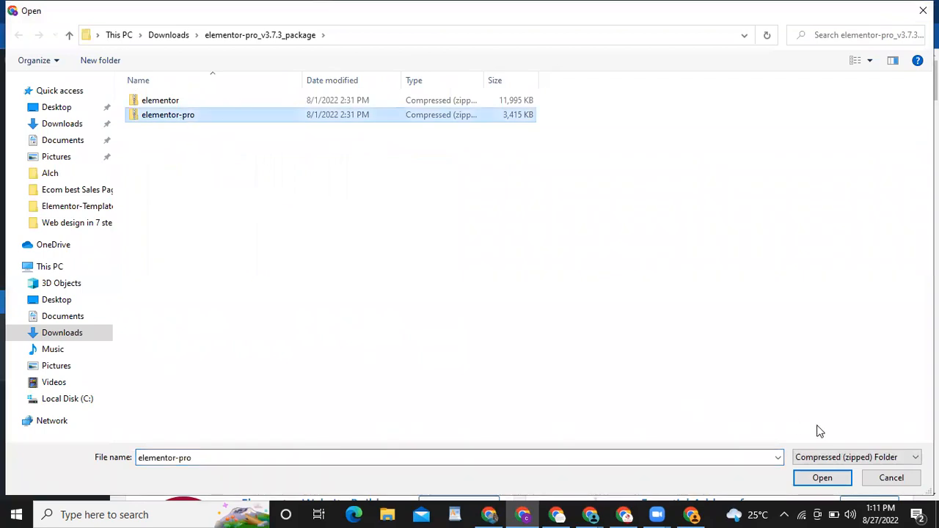
{"action": "left_click", "coordinate": [821, 478]}
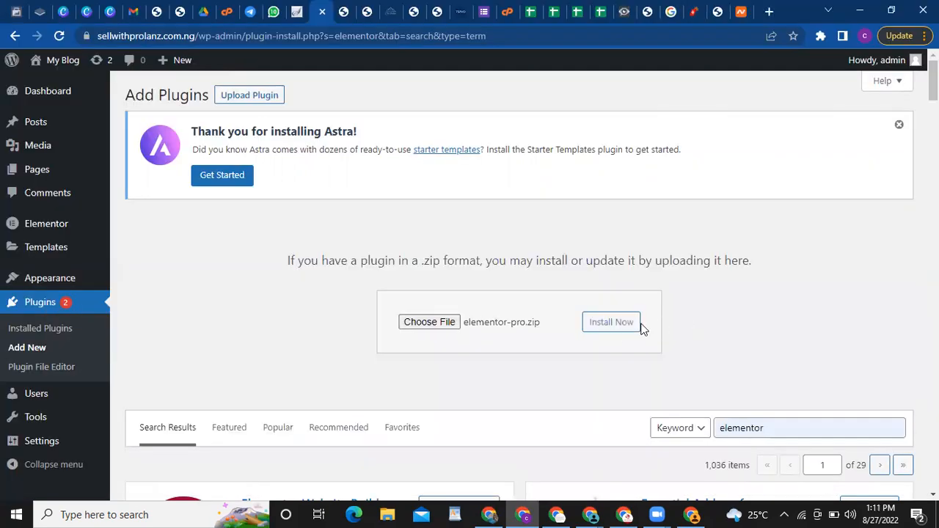
{"action": "left_click", "coordinate": [618, 330]}
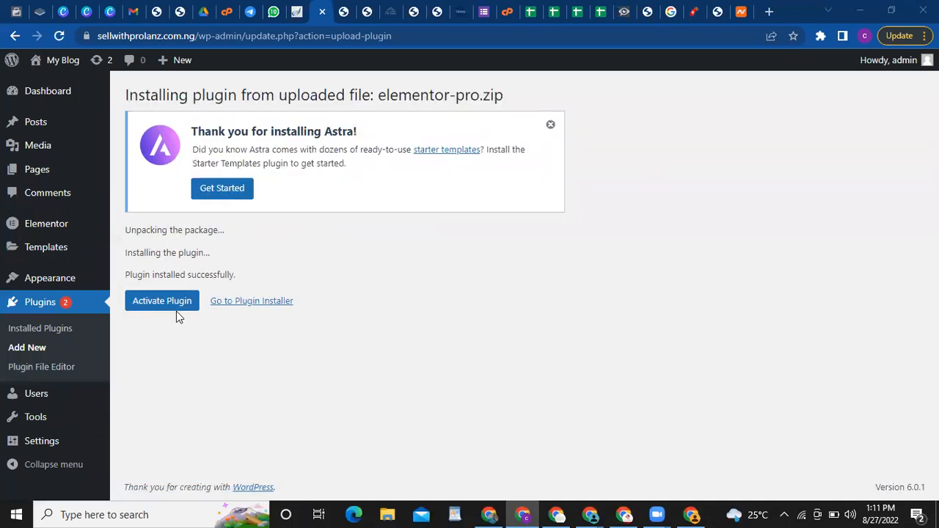
{"action": "left_click", "coordinate": [170, 307]}
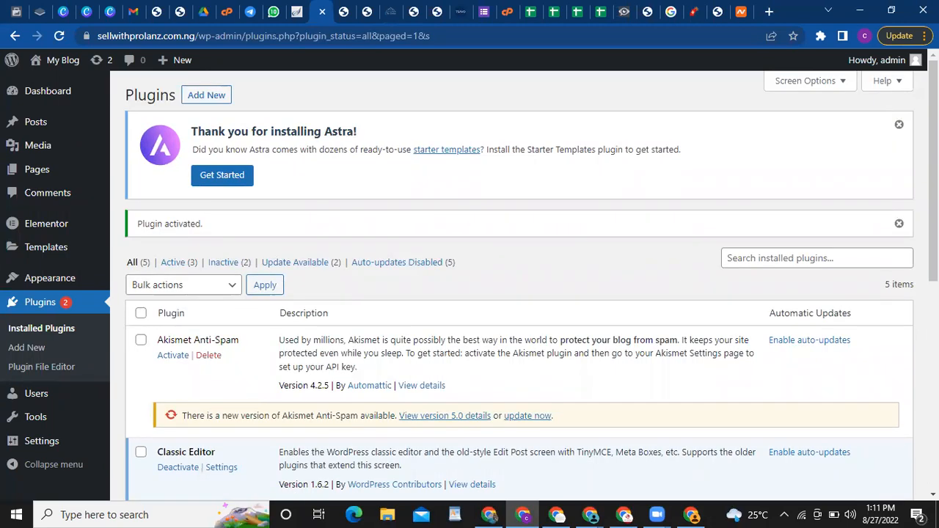
Step: Review the installed plugins list, checking the Elementor and Elementor Pro entries and the Elementor update notice
{"action": "scroll", "coordinate": [519, 286], "scroll_direction": "down", "scroll_amount": 5}
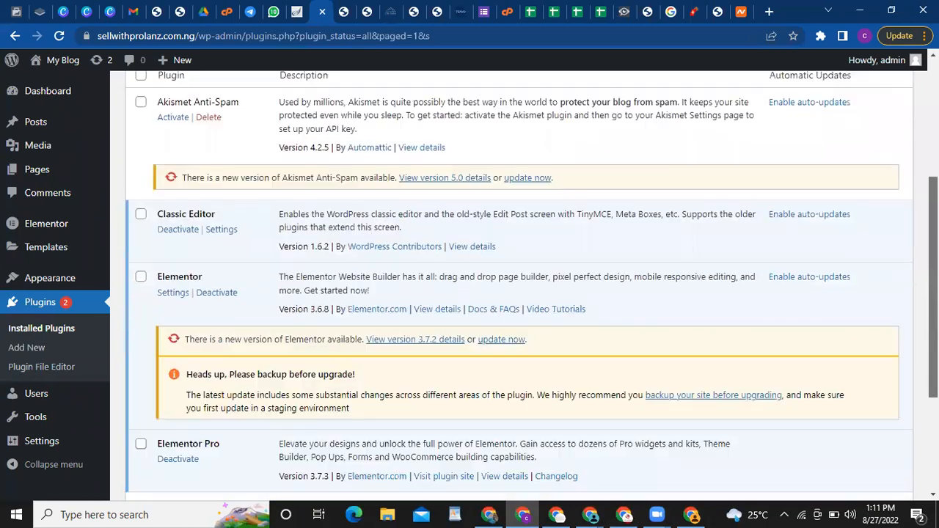
{"action": "scroll", "coordinate": [520, 286], "scroll_direction": "down", "scroll_amount": 2}
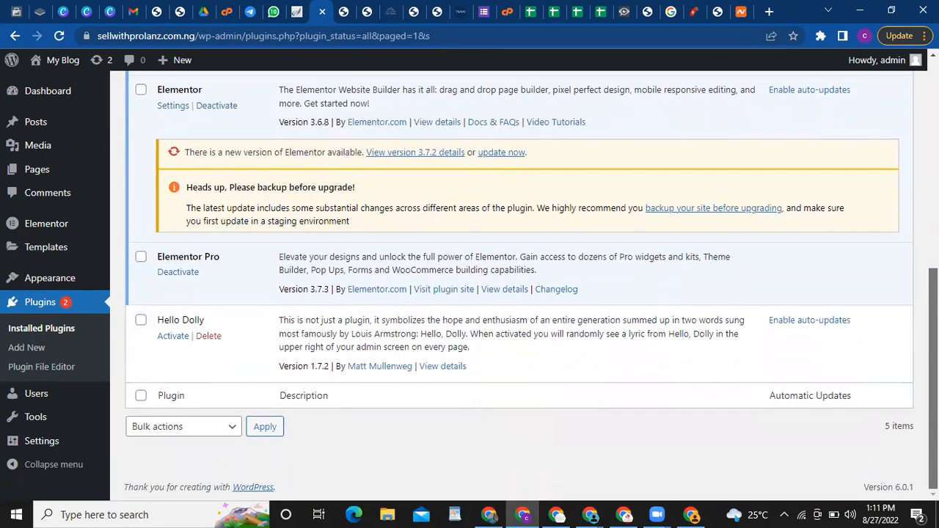
{"action": "scroll", "coordinate": [519, 286], "scroll_direction": "up", "scroll_amount": 1}
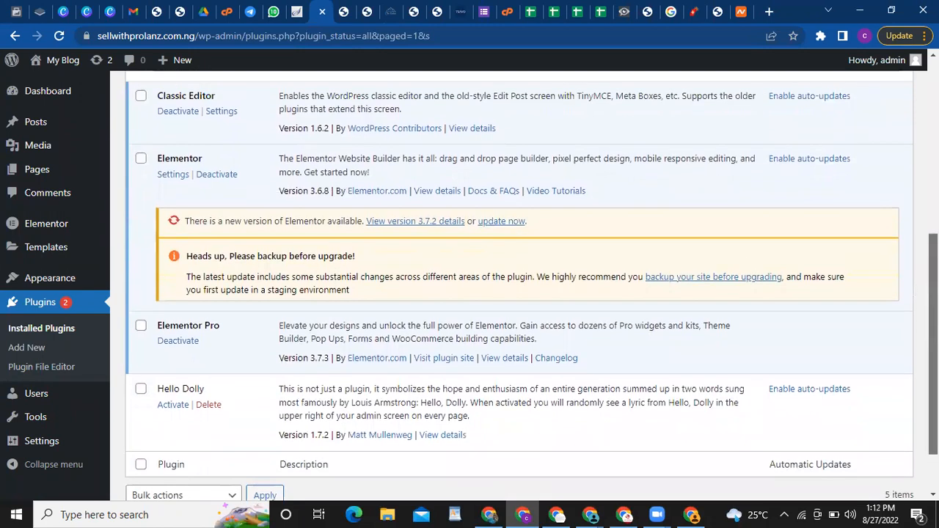
{"action": "scroll", "coordinate": [520, 286], "scroll_direction": "up", "scroll_amount": 5}
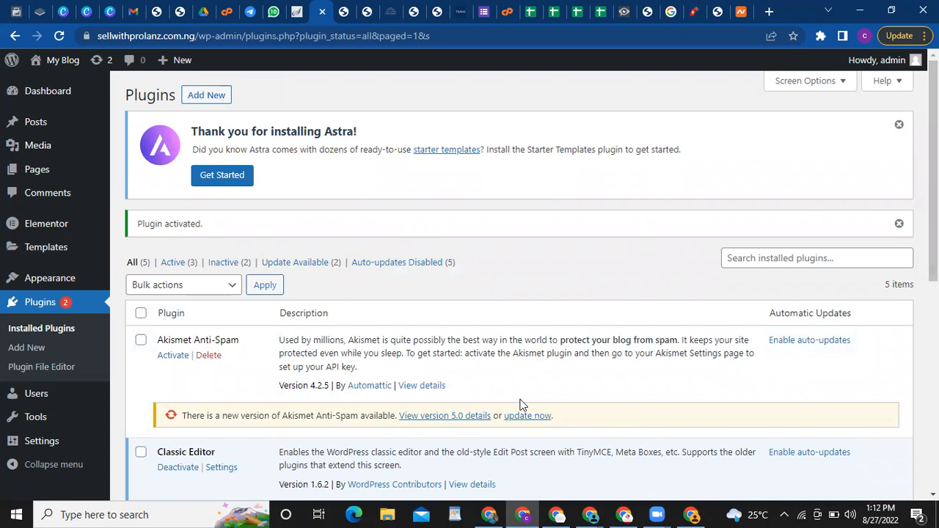
{"action": "left_click_drag", "start_coordinate": [933, 202], "coordinate": [933, 394]}
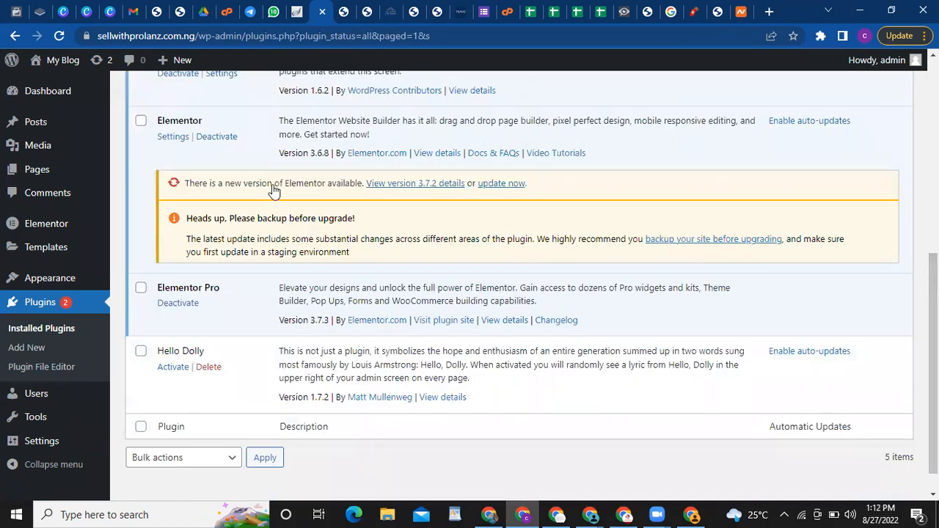
{"action": "left_click", "coordinate": [109, 12]}
{"action": "scroll", "coordinate": [933, 363], "scroll_direction": "up", "scroll_amount": 1}
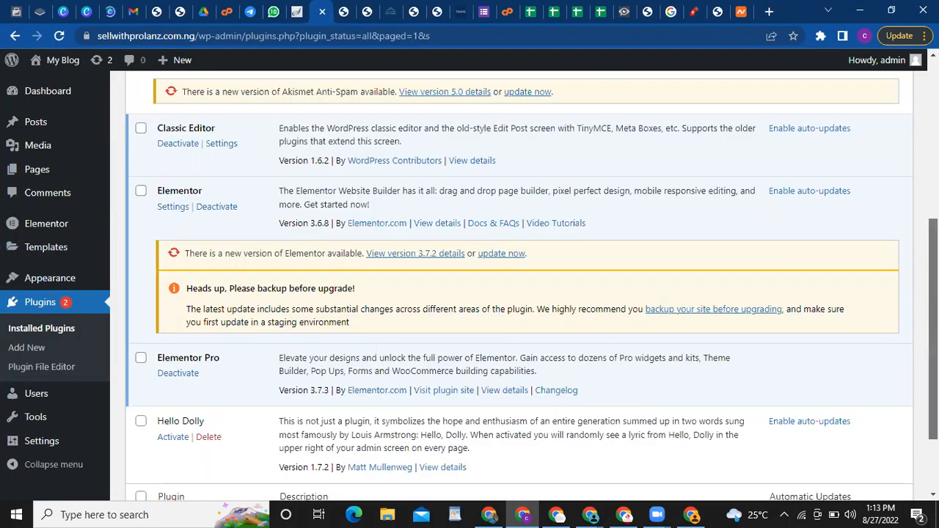
{"action": "scroll", "coordinate": [933, 363], "scroll_direction": "up", "scroll_amount": 5}
{"action": "scroll", "coordinate": [933, 363], "scroll_direction": "down", "scroll_amount": 6}
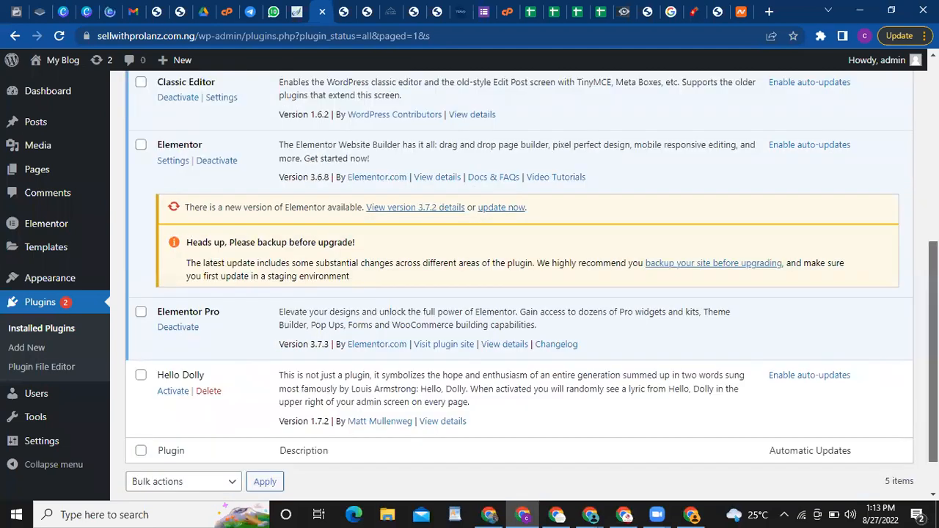
{"action": "scroll", "coordinate": [932, 363], "scroll_direction": "up", "scroll_amount": 5}
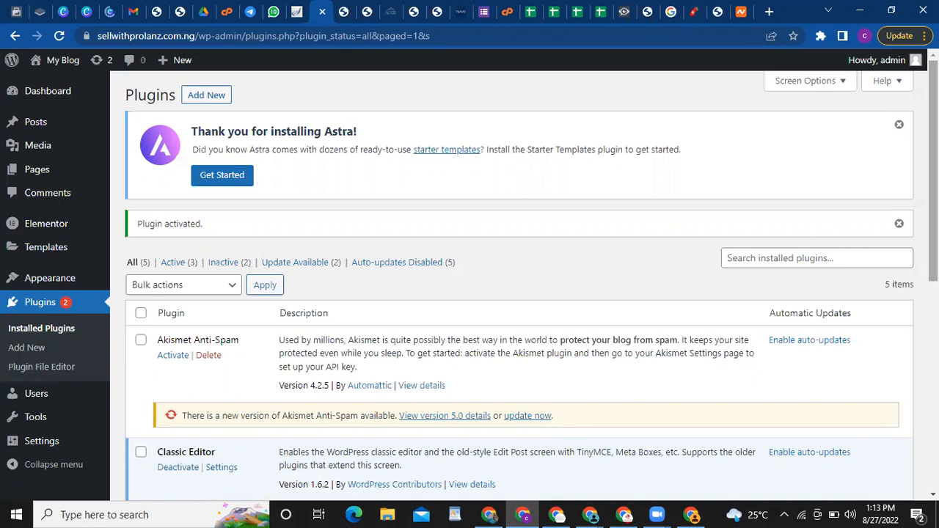
{"action": "mouse_move", "coordinate": [932, 169]}
{"action": "left_mouse_down"}
{"action": "mouse_move", "coordinate": [933, 242]}
{"action": "mouse_move", "coordinate": [932, 169]}
{"action": "left_mouse_up"}
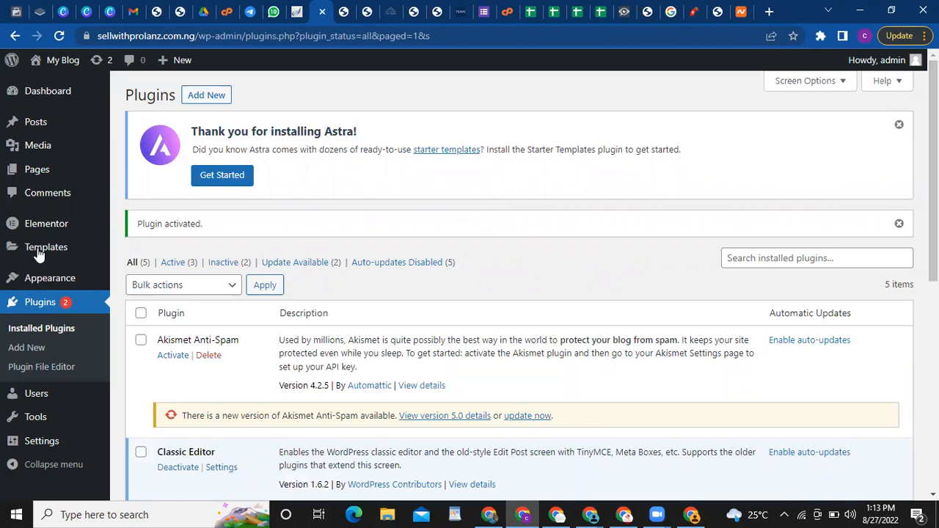
Step: Create a new page titled "physicalproducttest" and publish it
{"action": "mouse_move", "coordinate": [40, 171]}
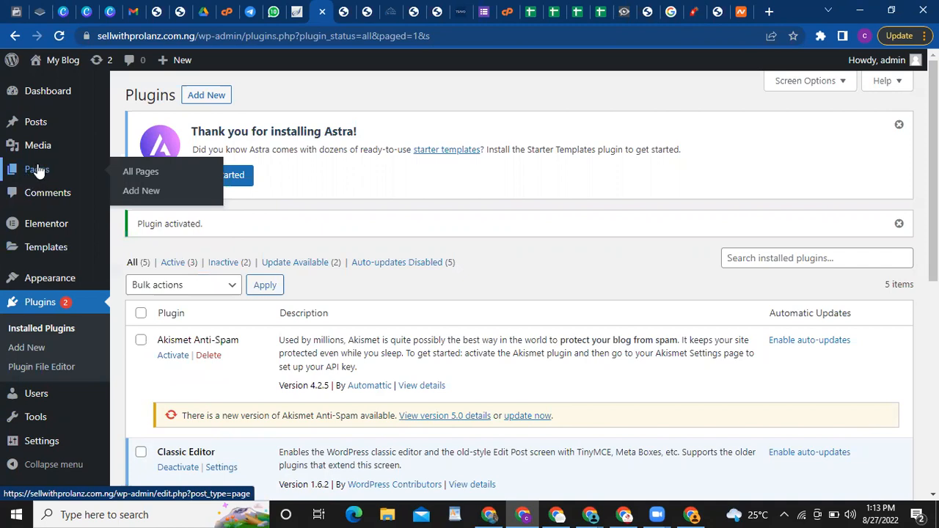
{"action": "left_click", "coordinate": [142, 192]}
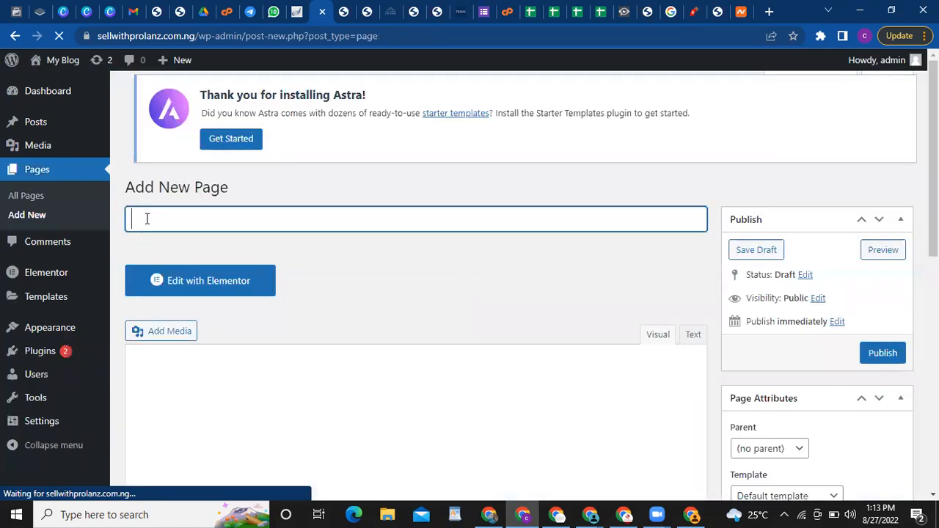
{"action": "type", "text": "phy"}
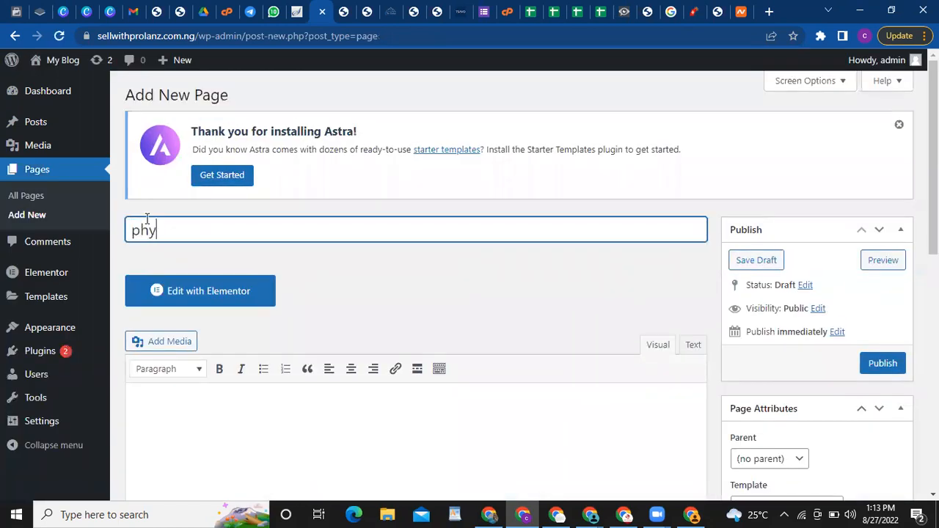
{"action": "type", "text": "sicalproducttest"}
{"action": "left_click", "coordinate": [375, 289]}
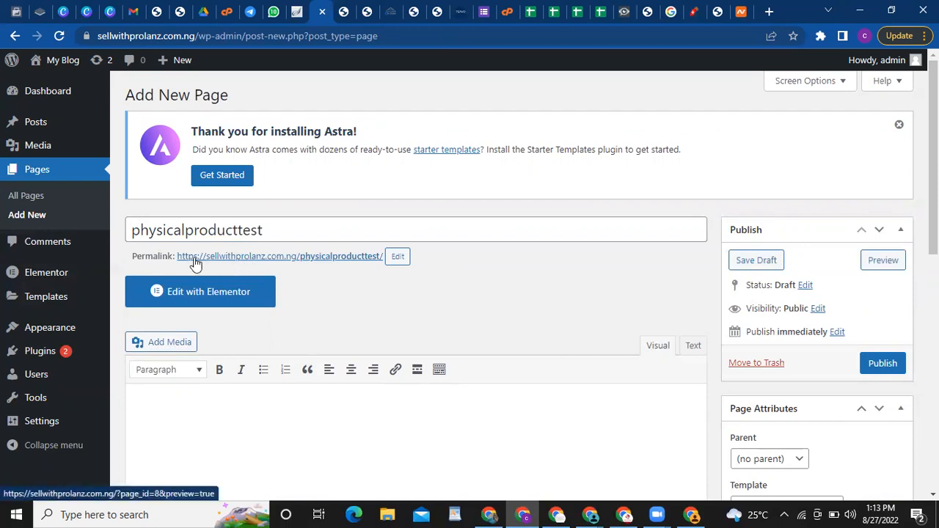
{"action": "left_click", "coordinate": [886, 363]}
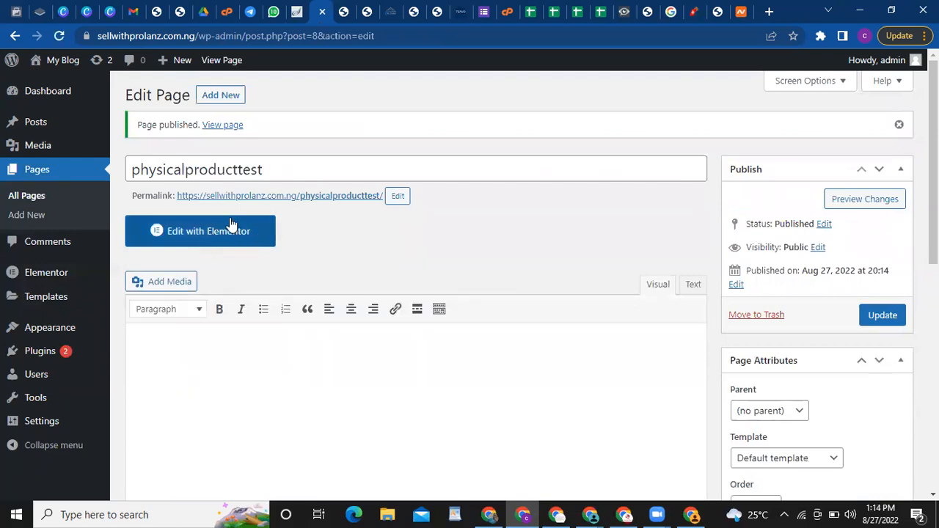
Step: Open the page in the Elementor editor, close the Navigator, and set the page layout to Elementor Canvas
{"action": "left_click", "coordinate": [189, 233]}
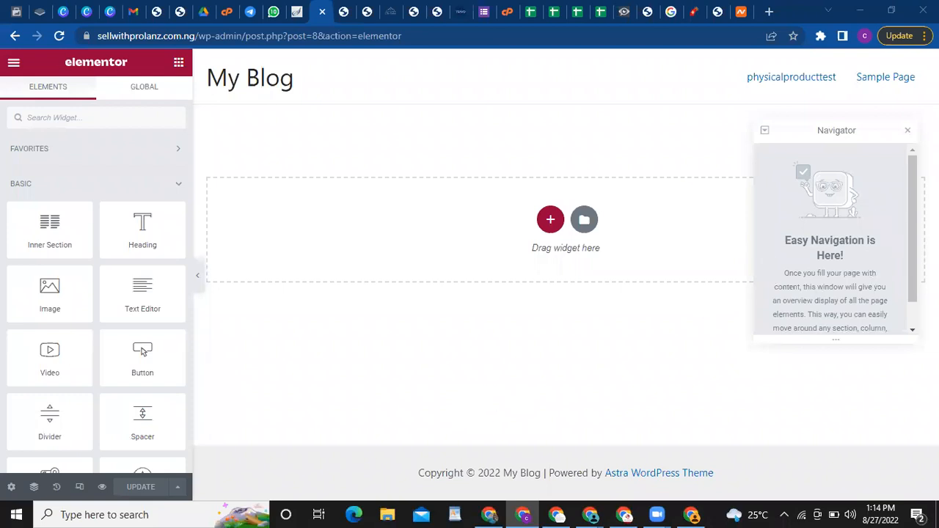
{"action": "left_click", "coordinate": [910, 130]}
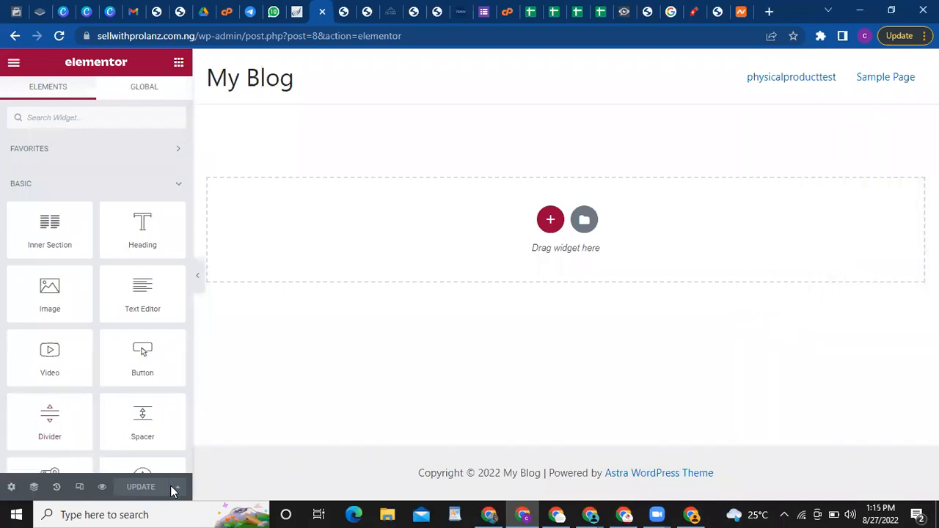
{"action": "left_click", "coordinate": [11, 488]}
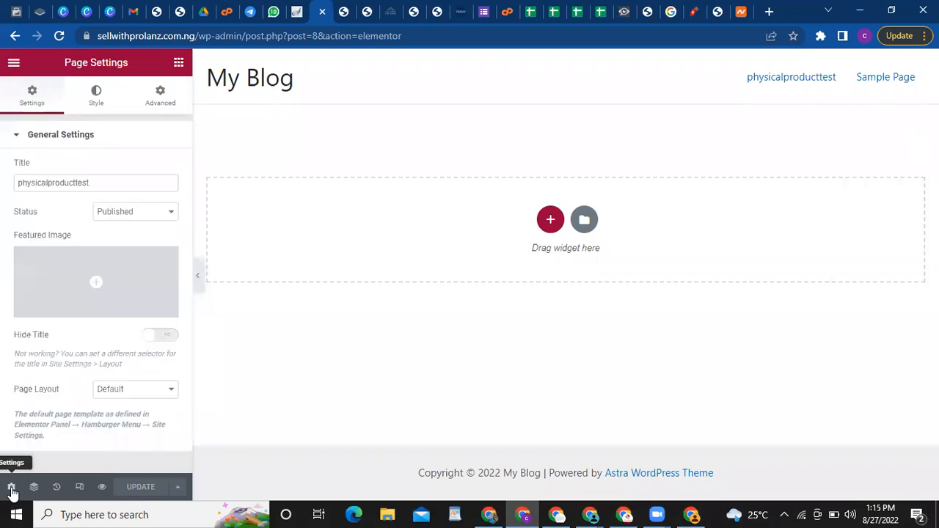
{"action": "left_click", "coordinate": [154, 399]}
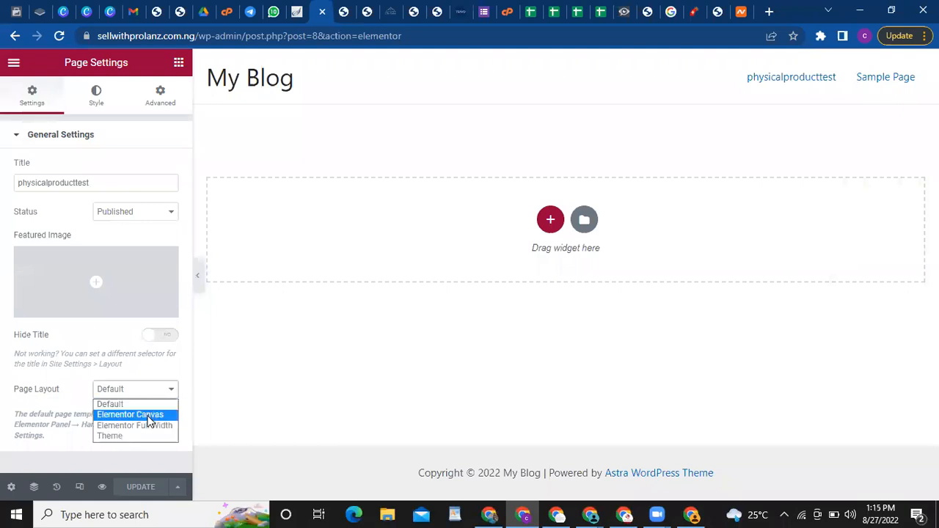
{"action": "left_click", "coordinate": [149, 415]}
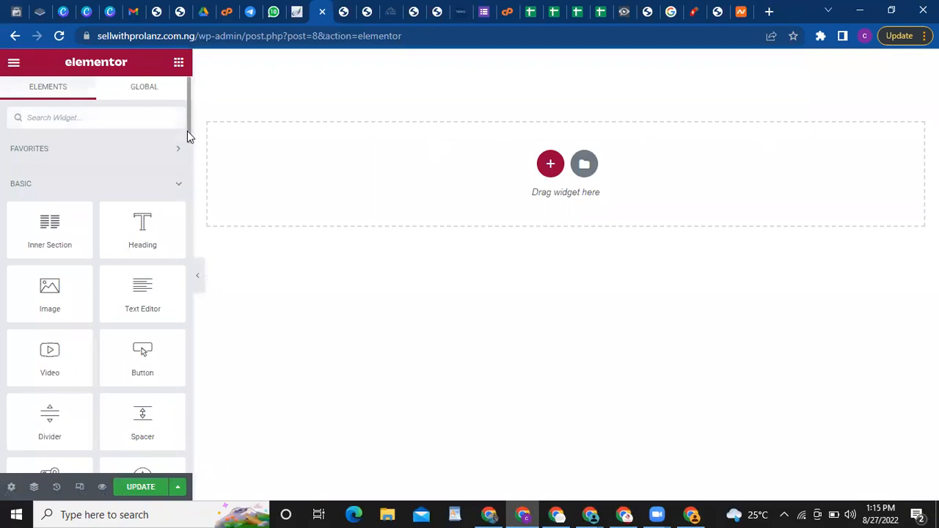
Step: Add a new section with the single-column structure to the empty page
{"action": "scroll", "coordinate": [183, 205], "scroll_direction": "down", "scroll_amount": 10}
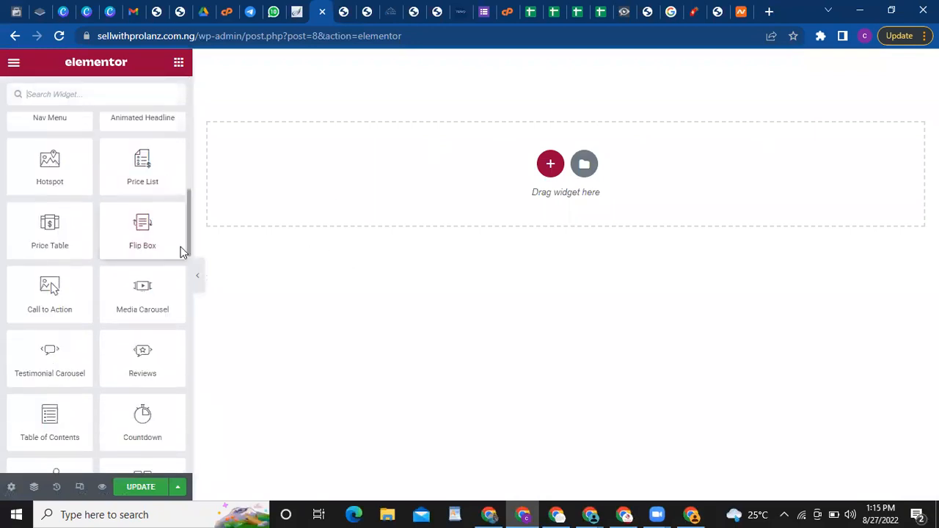
{"action": "left_click_drag", "start_coordinate": [189, 237], "coordinate": [182, 77]}
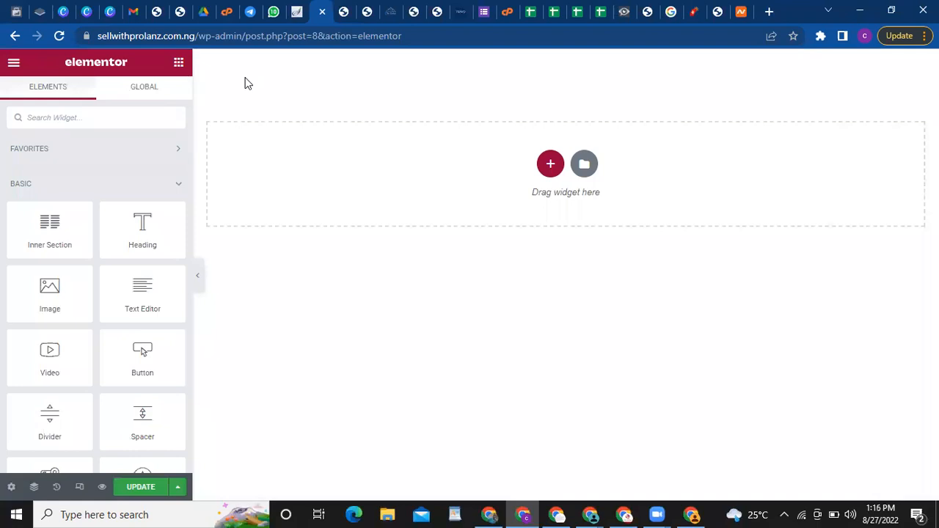
{"action": "left_click", "coordinate": [550, 170]}
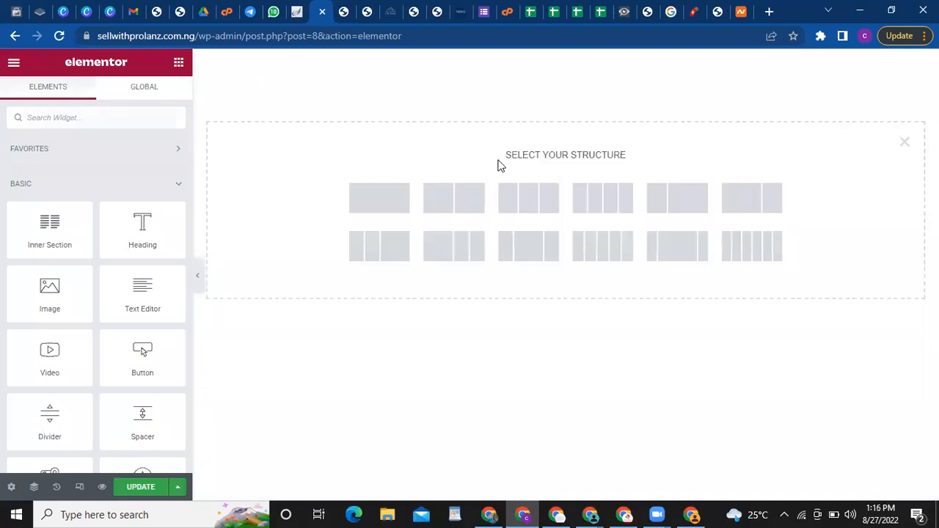
{"action": "left_click", "coordinate": [375, 197]}
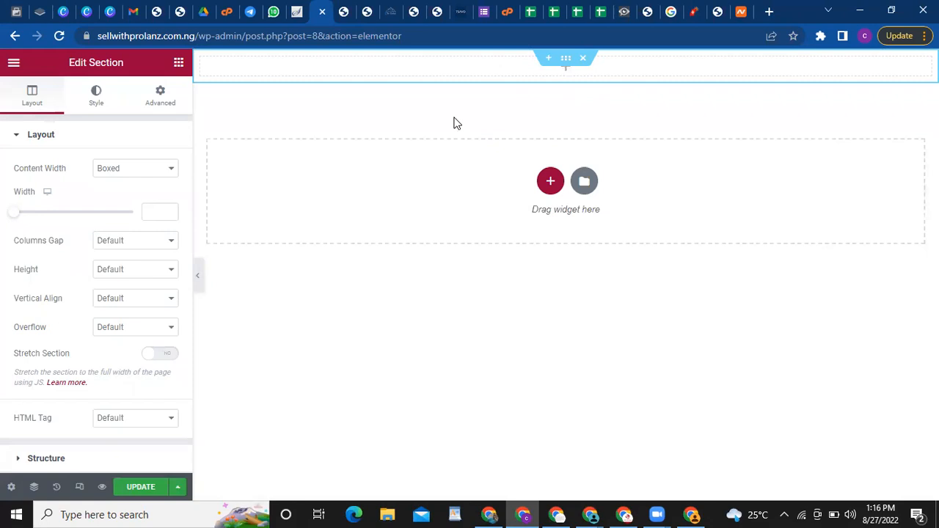
{"action": "left_click", "coordinate": [178, 64]}
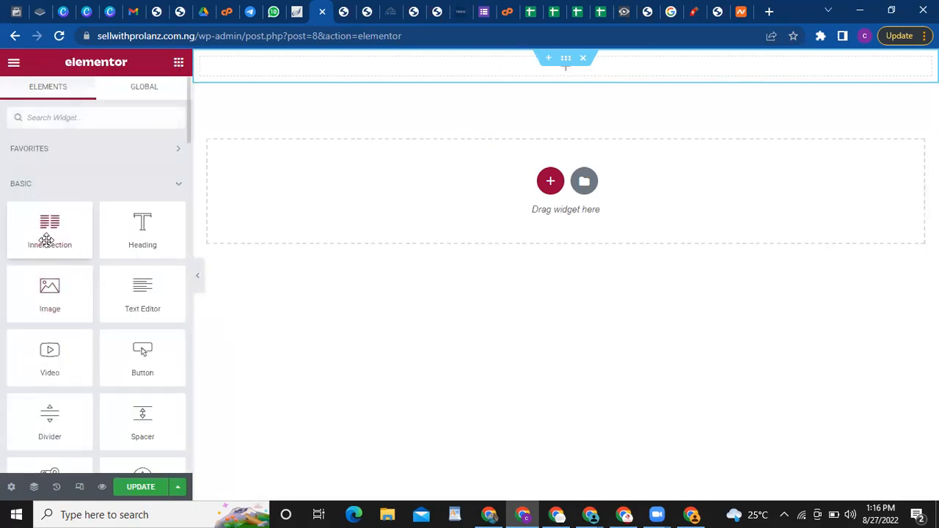
{"action": "left_click_drag", "start_coordinate": [47, 241], "coordinate": [476, 73]}
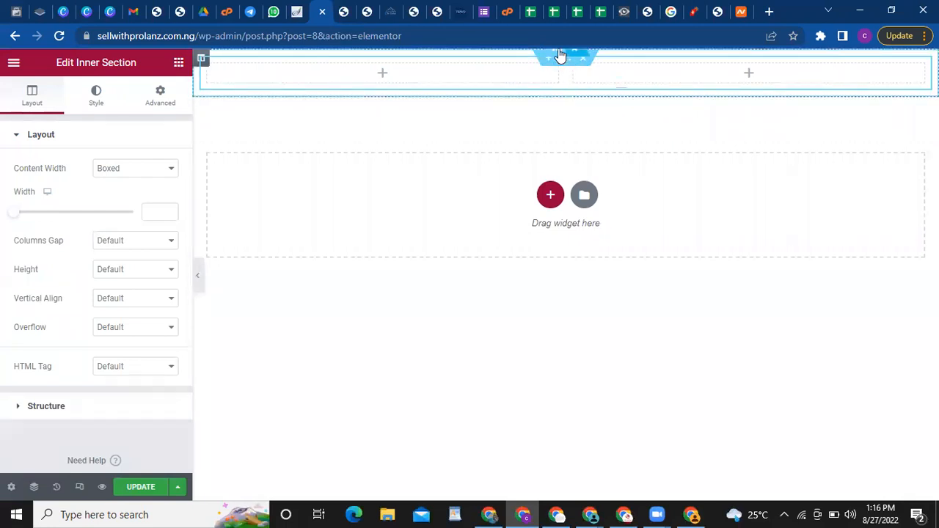
{"action": "key", "text": "Delete"}
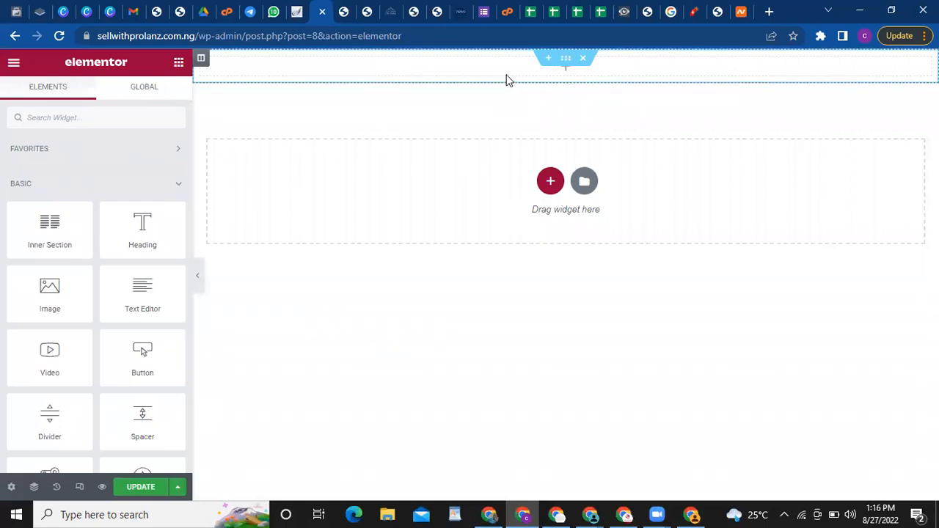
Step: Place an Inner Section in the single-column section and add two more columns to it, making four in total
{"action": "left_click_drag", "start_coordinate": [66, 224], "coordinate": [461, 76]}
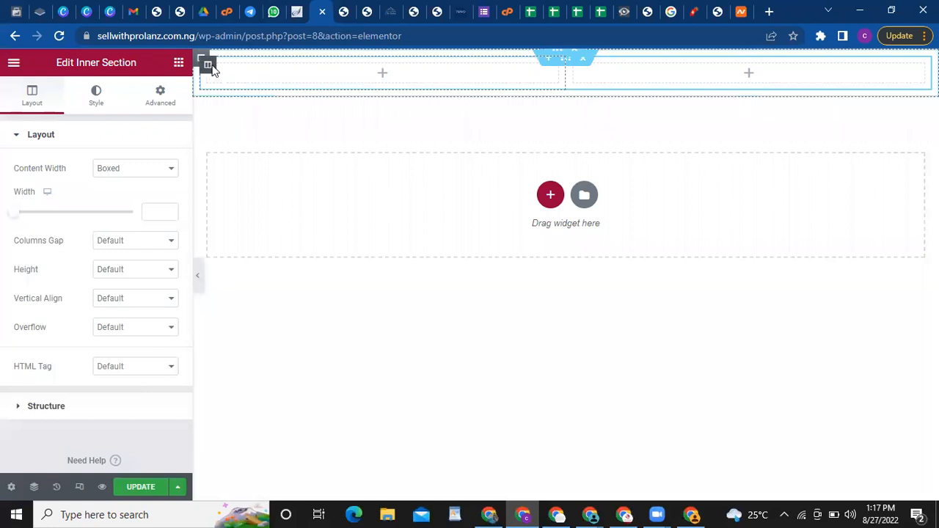
{"action": "right_click", "coordinate": [210, 69]}
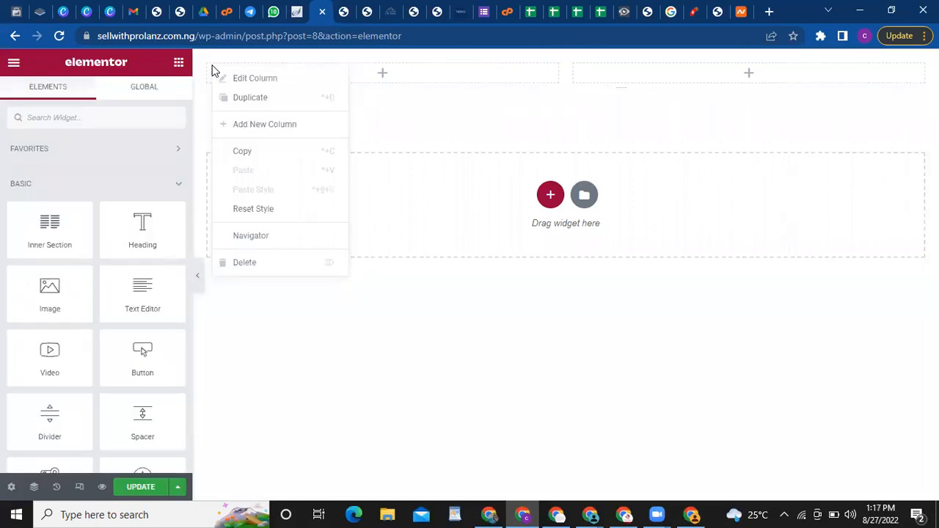
{"action": "left_click", "coordinate": [258, 124]}
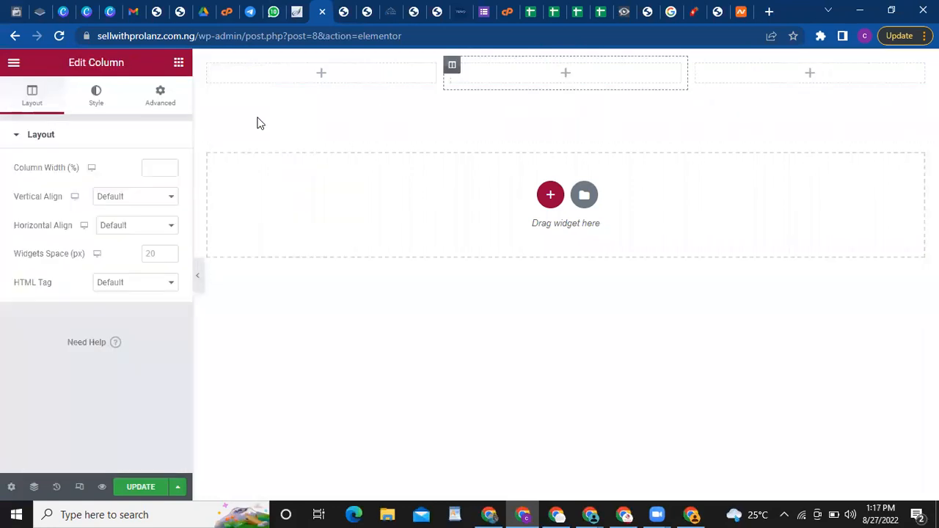
{"action": "right_click", "coordinate": [452, 68]}
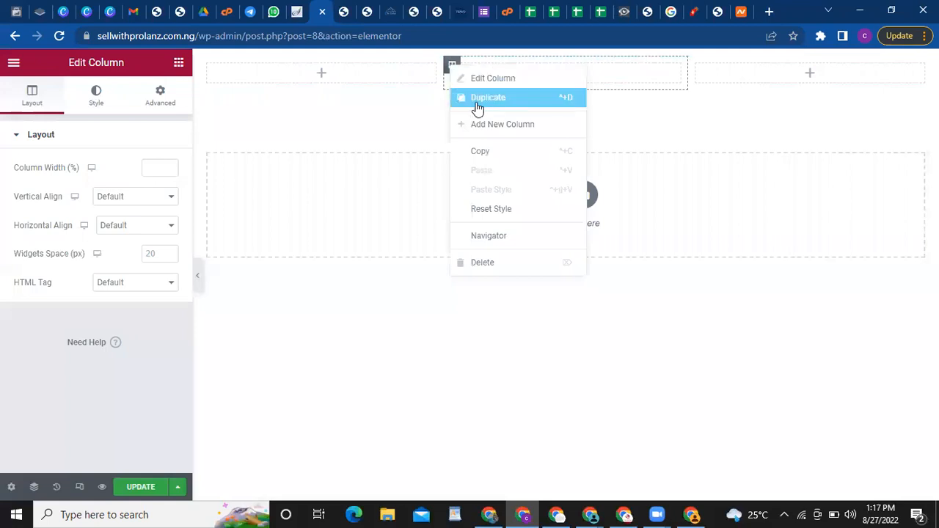
{"action": "left_click", "coordinate": [486, 126]}
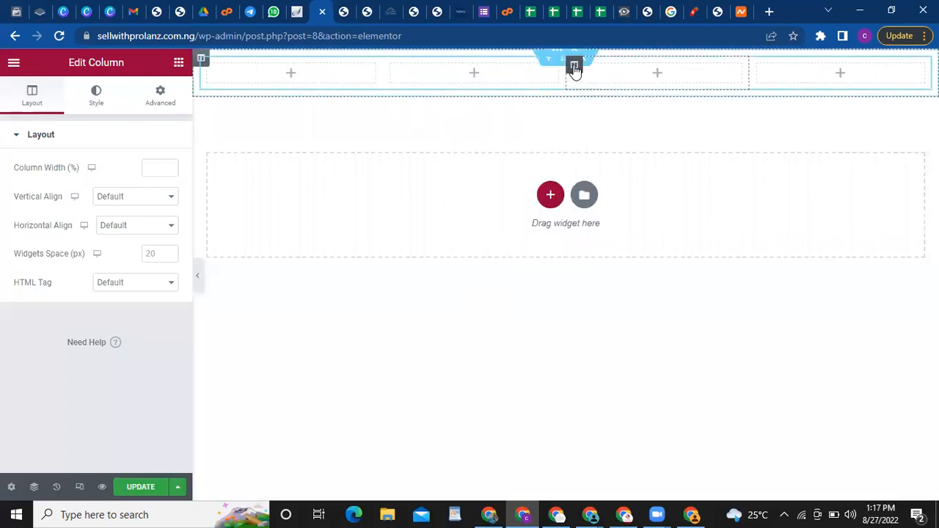
Step: Place a Heading widget in the inner section's first column and a Text Editor widget in its second column
{"action": "left_click", "coordinate": [178, 62]}
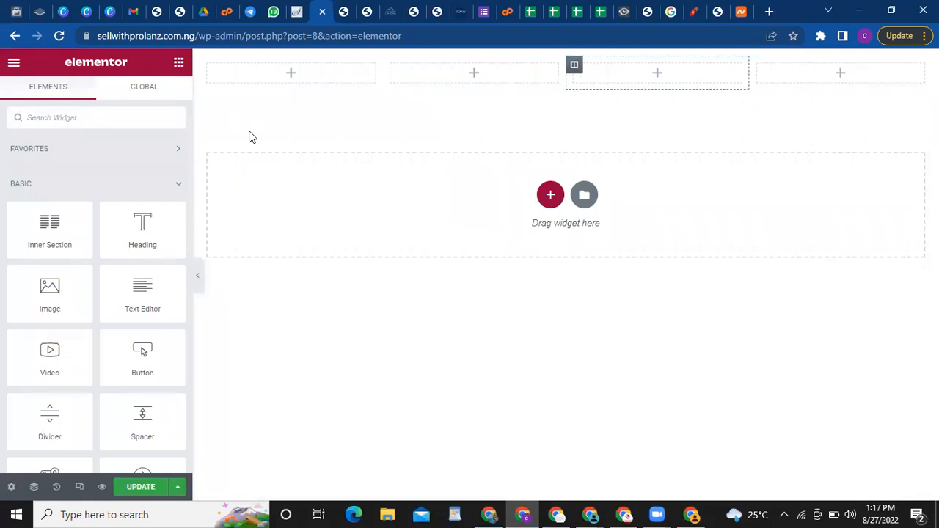
{"action": "left_click_drag", "start_coordinate": [147, 236], "coordinate": [300, 83]}
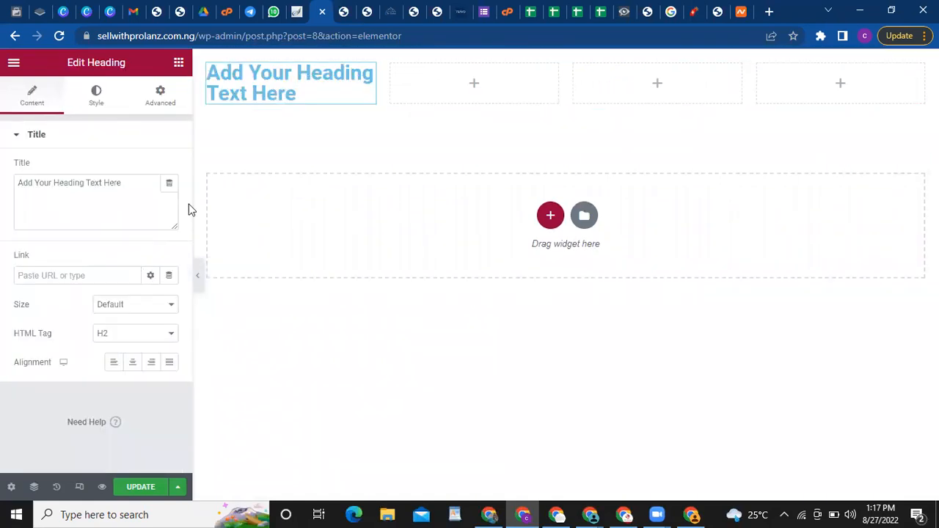
{"action": "left_click", "coordinate": [178, 65]}
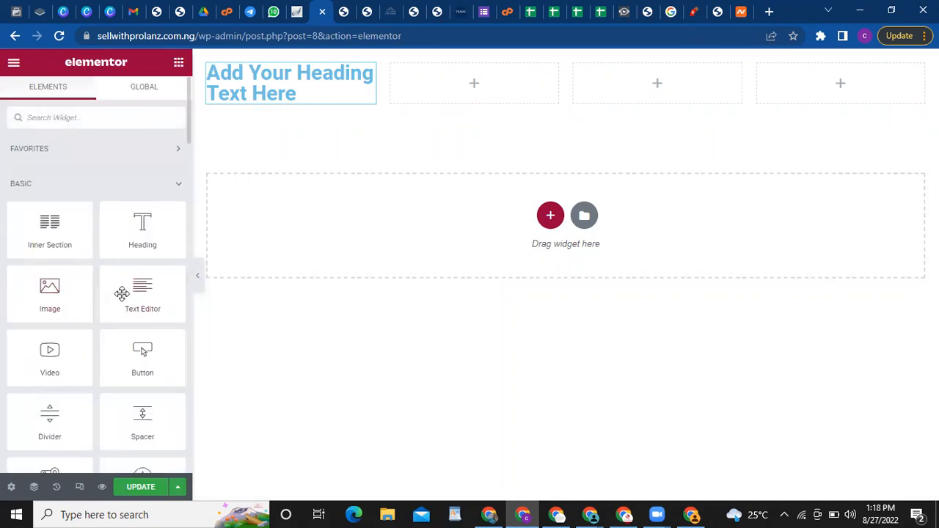
{"action": "left_click_drag", "start_coordinate": [140, 293], "coordinate": [474, 86]}
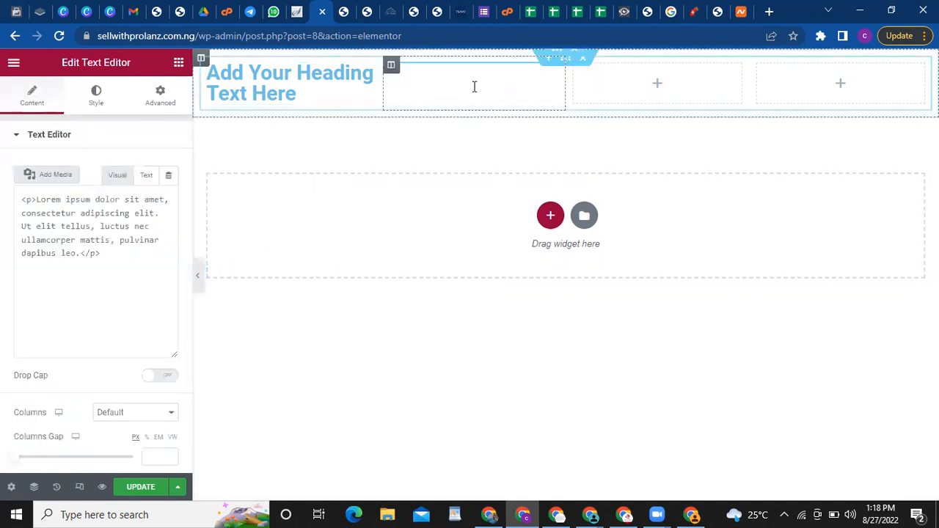
Step: Place an Image widget in the inner section's third column and a Video widget in its fourth column
{"action": "left_click", "coordinate": [179, 64]}
{"action": "left_click_drag", "start_coordinate": [49, 296], "coordinate": [660, 120]}
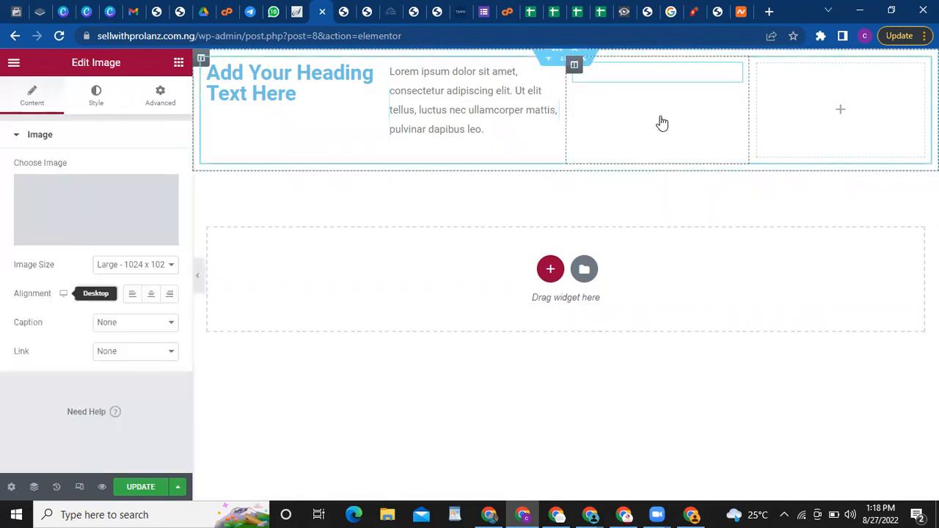
{"action": "left_click", "coordinate": [178, 65]}
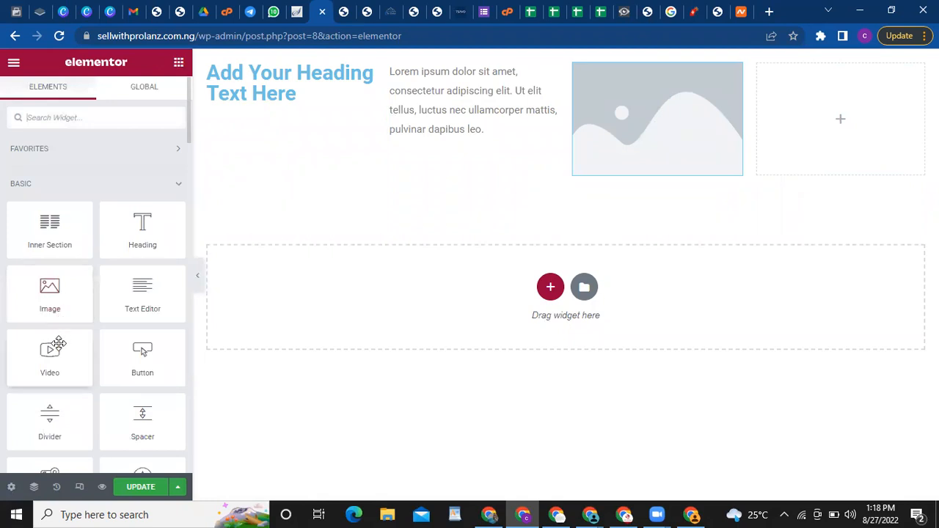
{"action": "left_click_drag", "start_coordinate": [58, 362], "coordinate": [843, 123]}
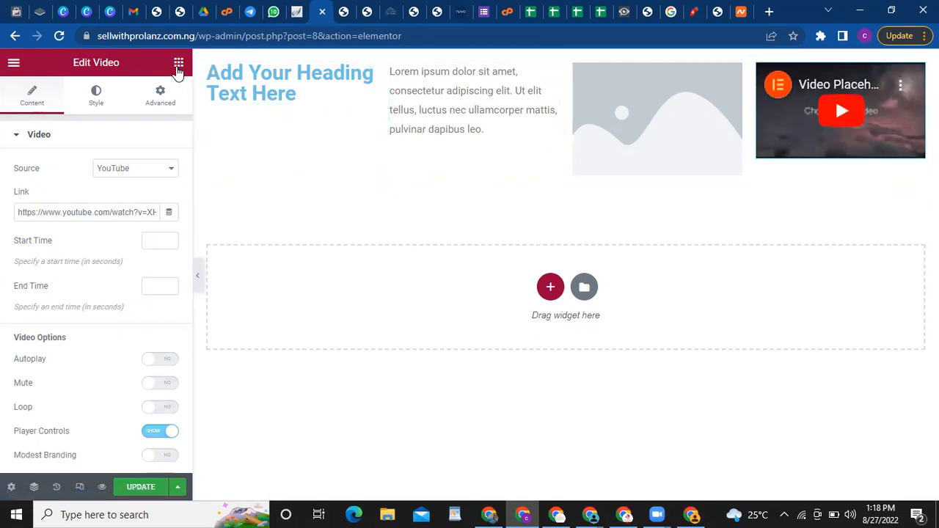
Step: Place a Button widget below the four-column inner section, within the same outer section
{"action": "left_click", "coordinate": [178, 66]}
{"action": "left_click_drag", "start_coordinate": [143, 359], "coordinate": [559, 178]}
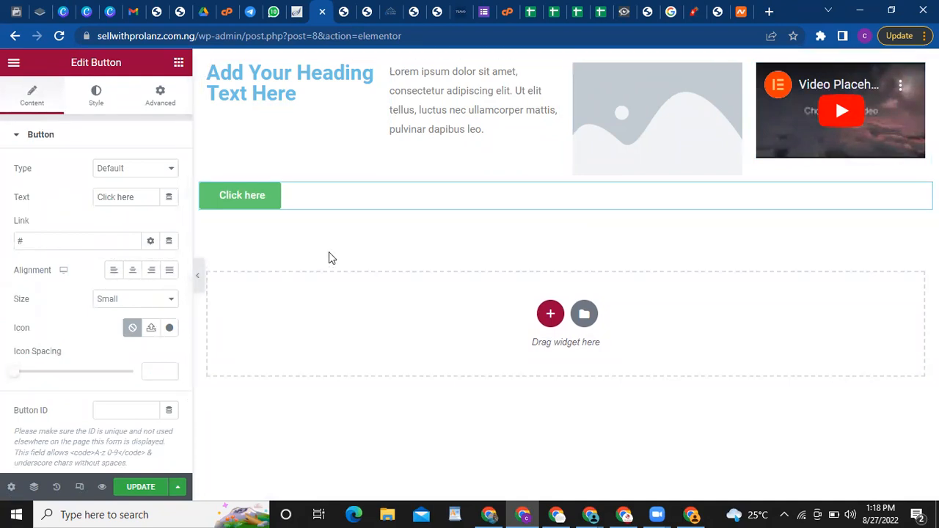
{"action": "mouse_move", "coordinate": [580, 62]}
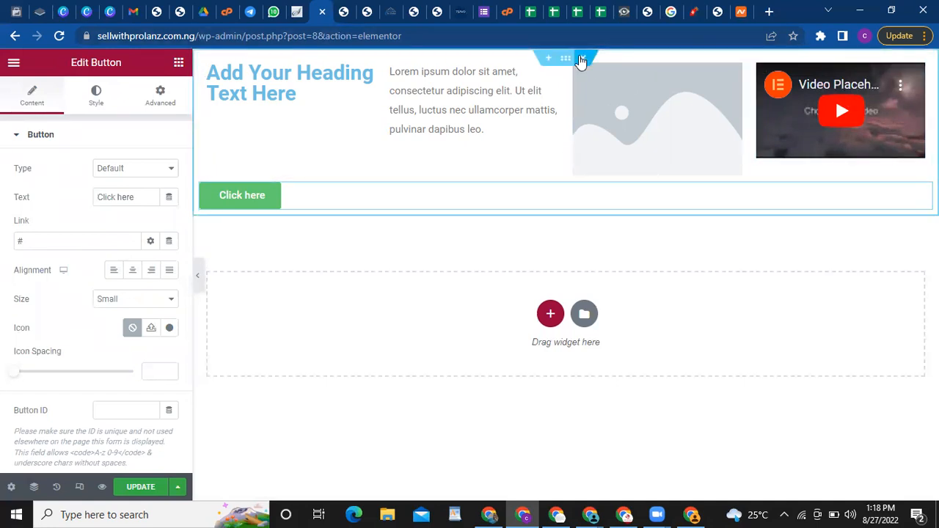
Step: Delete the section holding the sample widgets and start a template file import in the My Templates library
{"action": "left_click", "coordinate": [580, 60]}
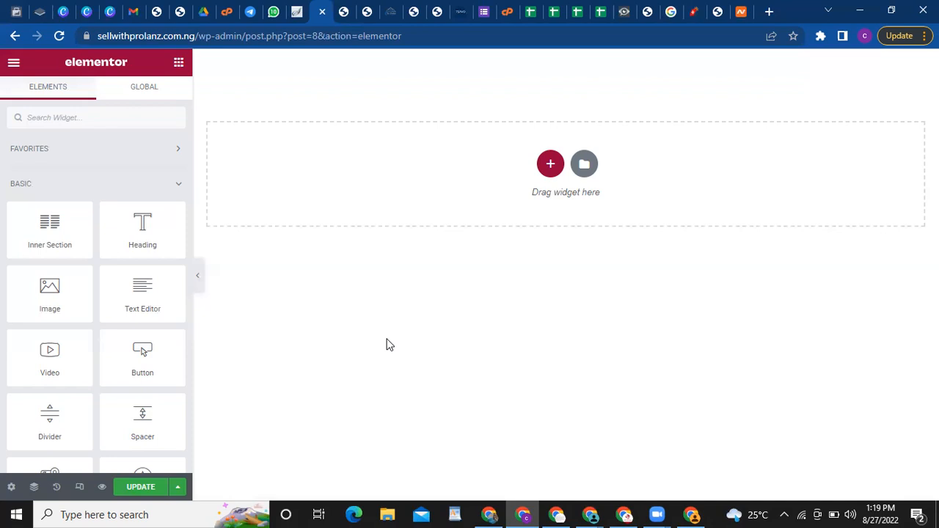
{"action": "left_click", "coordinate": [584, 164]}
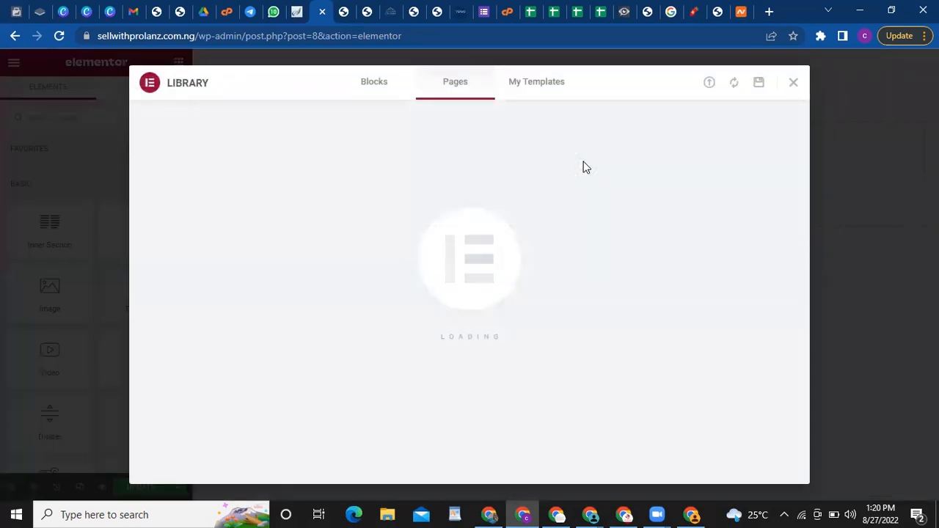
{"action": "left_click", "coordinate": [538, 90]}
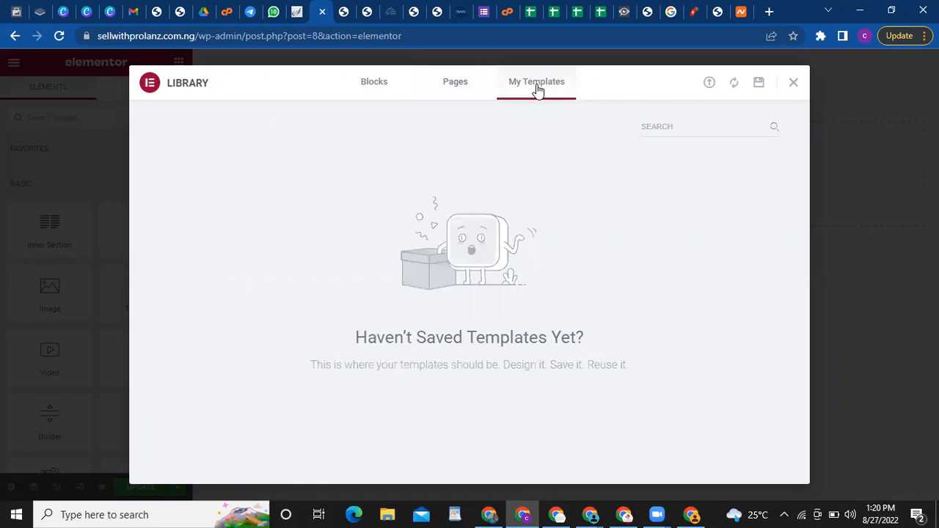
{"action": "left_click", "coordinate": [708, 83]}
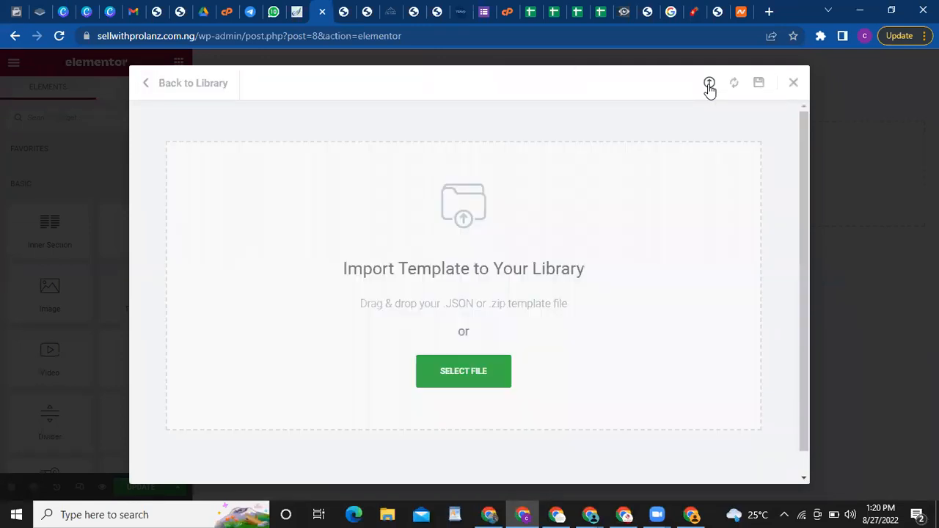
{"action": "left_click", "coordinate": [466, 368]}
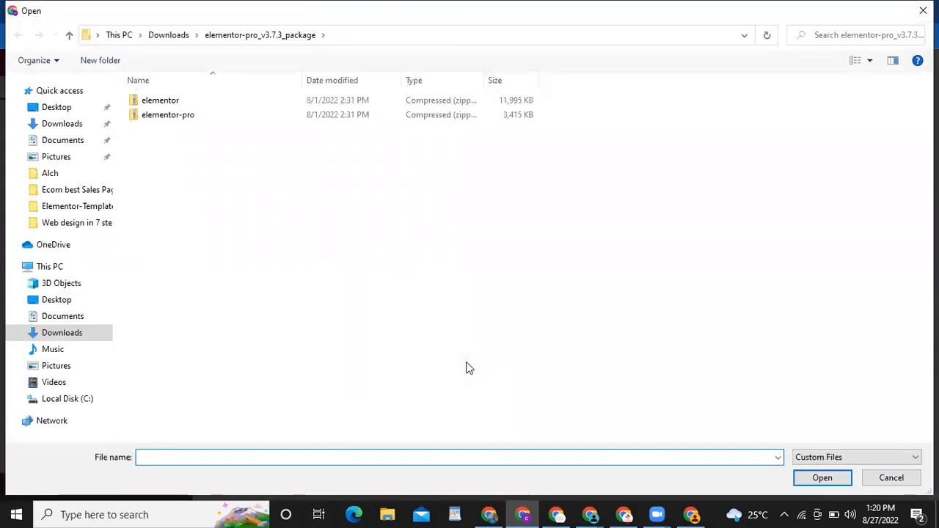
Step: Browse the Elementor-Templates, Ecom best Sales Page and Downloads folders for Elementor template files to import
{"action": "left_click", "coordinate": [80, 206]}
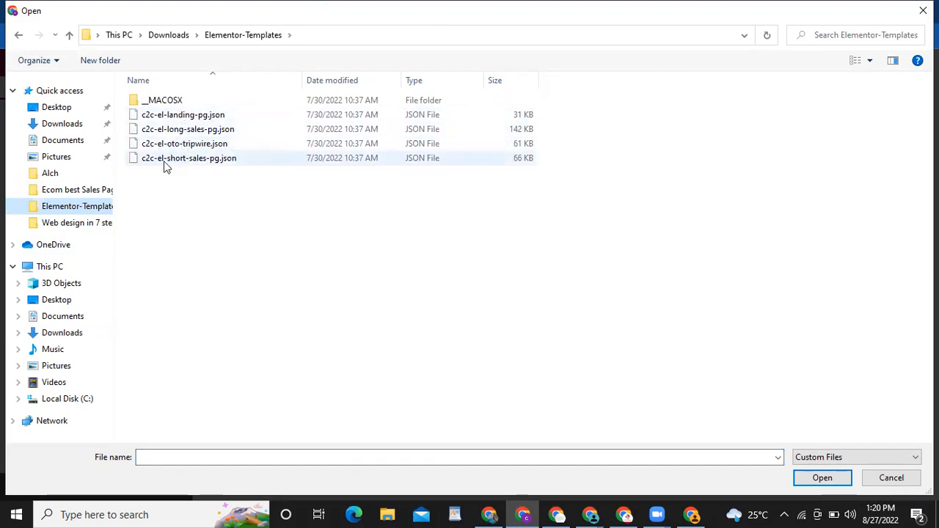
{"action": "left_click", "coordinate": [84, 192]}
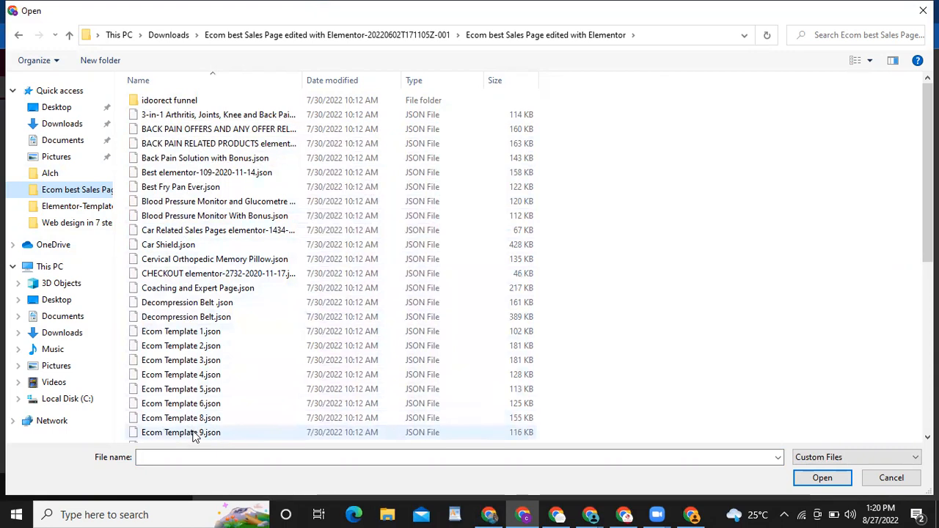
{"action": "mouse_move", "coordinate": [928, 203]}
{"action": "left_mouse_down"}
{"action": "mouse_move", "coordinate": [928, 374]}
{"action": "mouse_move", "coordinate": [928, 204]}
{"action": "left_mouse_up"}
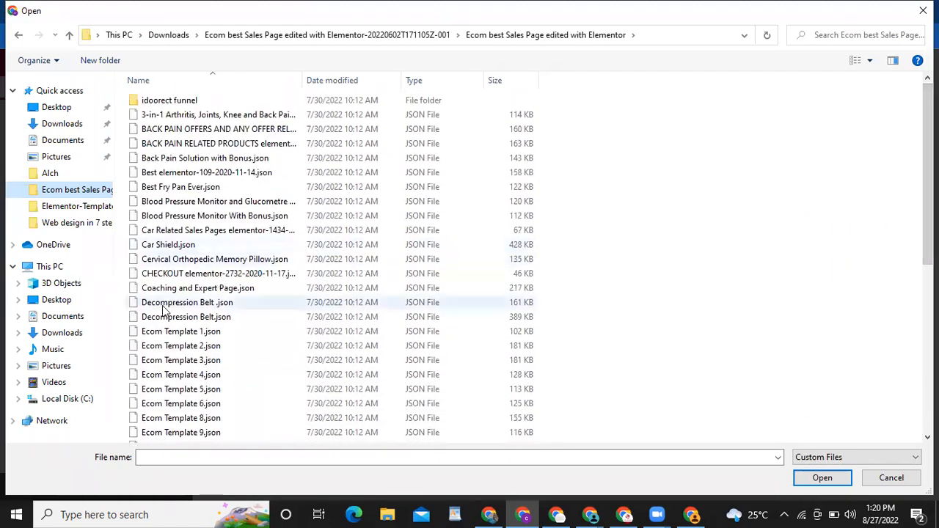
{"action": "left_click", "coordinate": [65, 332]}
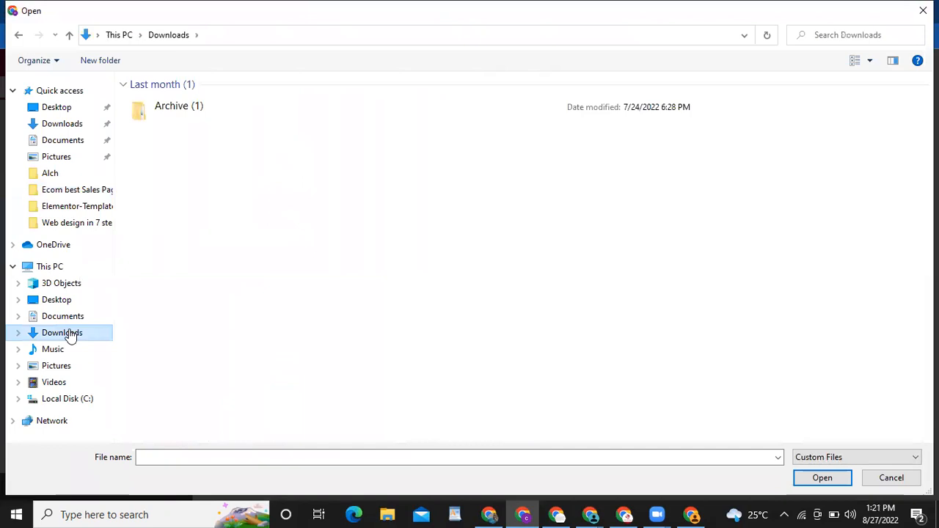
{"action": "scroll", "coordinate": [140, 253], "scroll_direction": "down", "scroll_amount": 10}
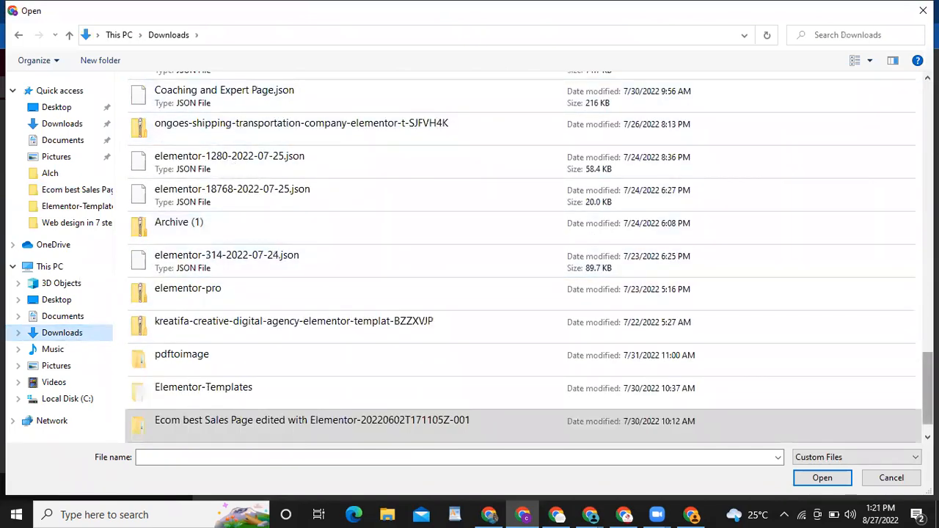
{"action": "scroll", "coordinate": [788, 411], "scroll_direction": "up", "scroll_amount": 10}
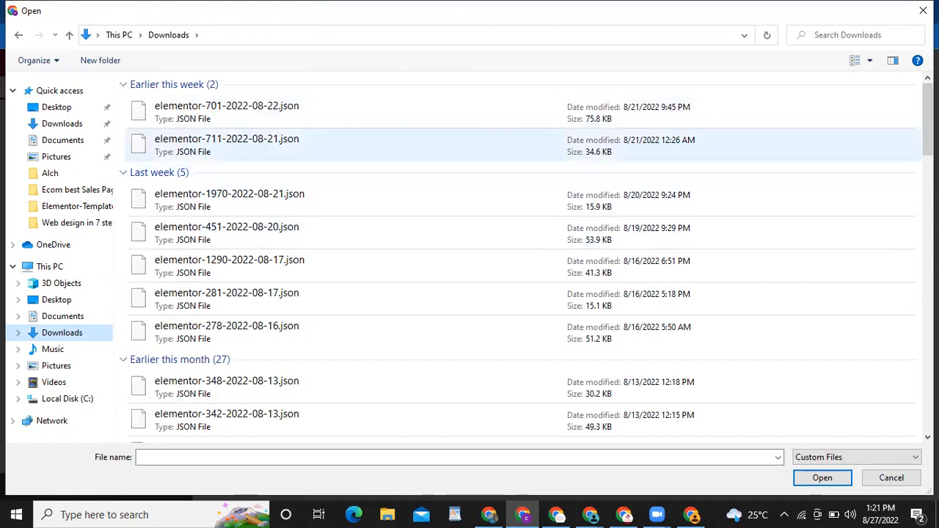
{"action": "left_click_drag", "start_coordinate": [927, 121], "coordinate": [927, 396]}
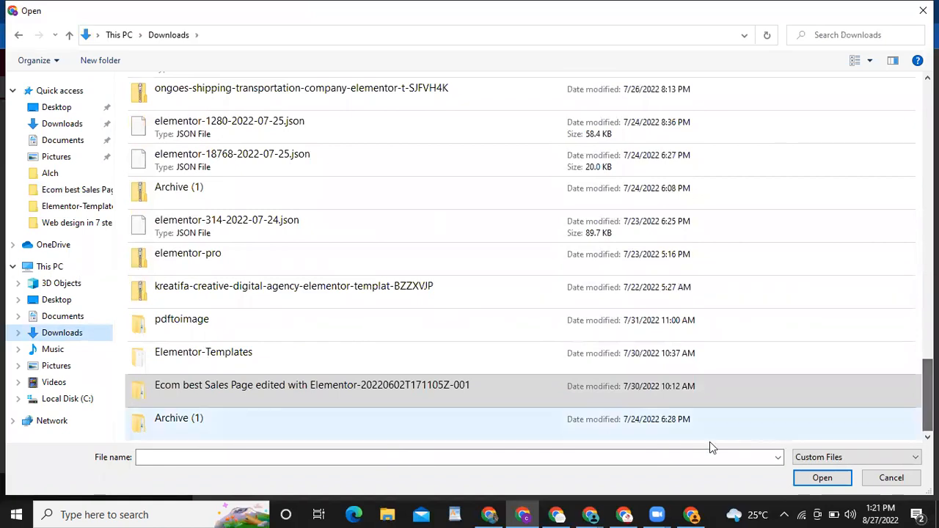
{"action": "left_click", "coordinate": [348, 365]}
{"action": "double_click", "coordinate": [348, 367]}
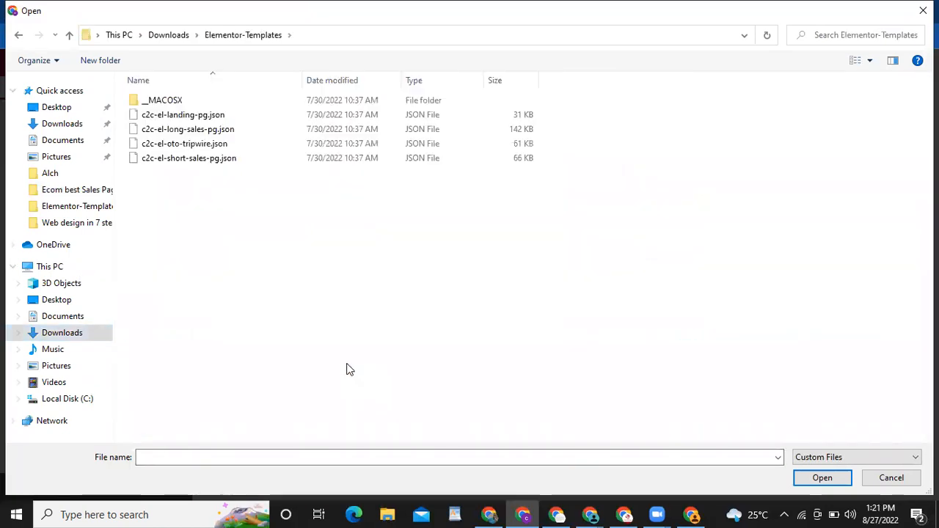
{"action": "left_click", "coordinate": [70, 35]}
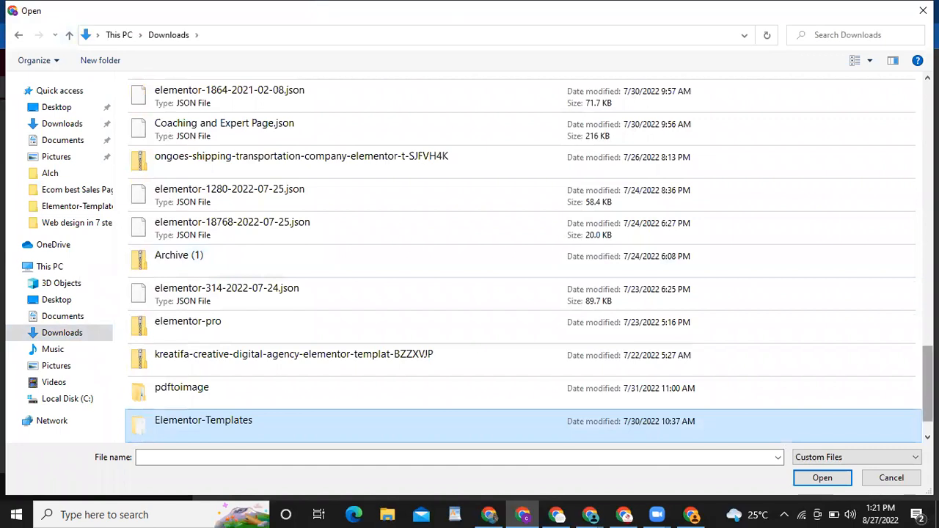
{"action": "left_click_drag", "start_coordinate": [928, 381], "coordinate": [928, 117]}
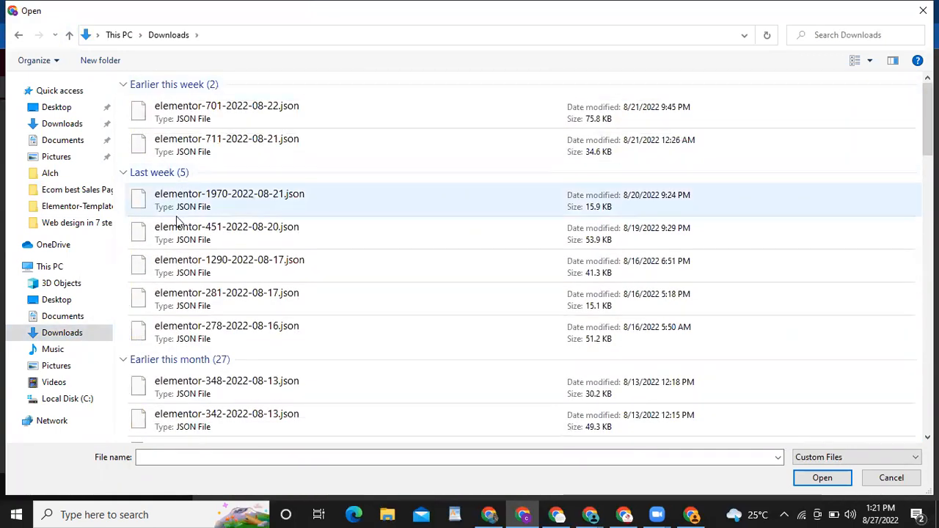
Step: Import elementor-281-2022-08-17.json from Downloads as a template, enabling unfiltered file uploads
{"action": "left_click", "coordinate": [198, 313]}
{"action": "left_click", "coordinate": [822, 479]}
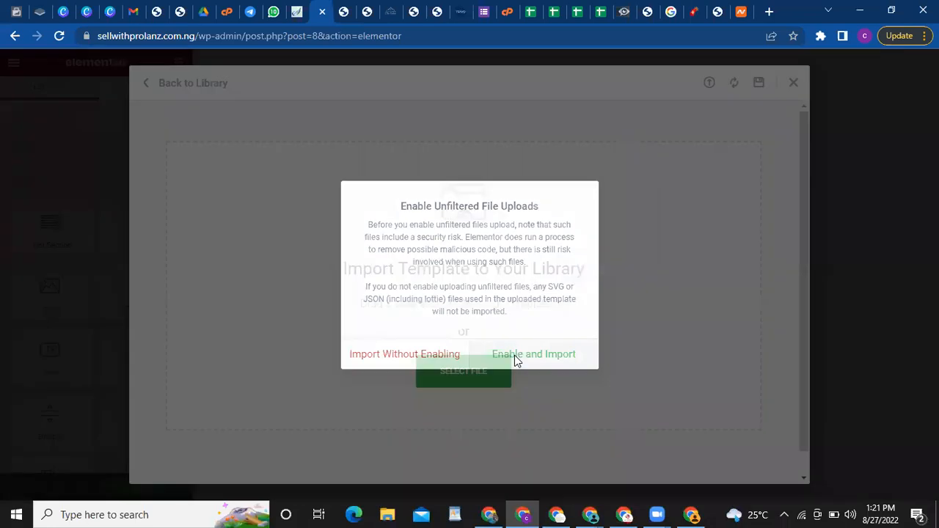
{"action": "left_click", "coordinate": [514, 354]}
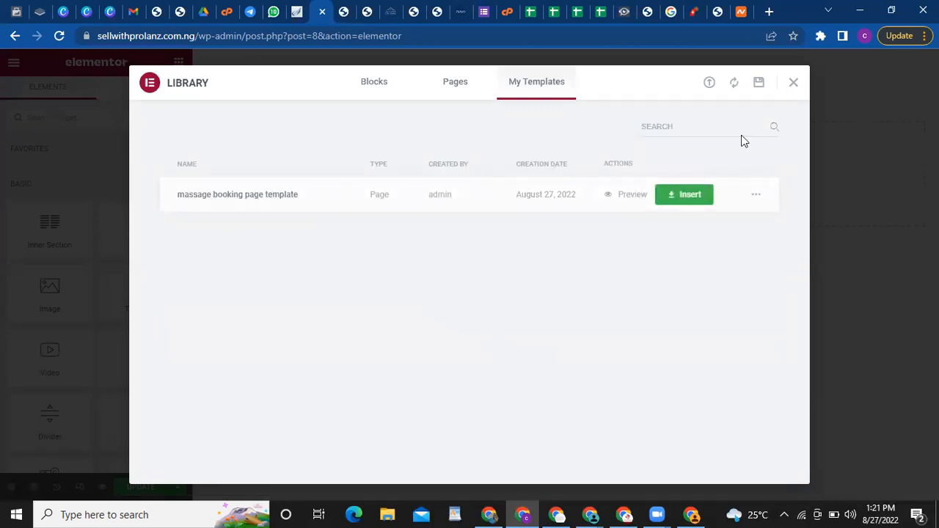
Step: Import the template file elementor-339-2022-08-13.json from the Downloads folder into the library
{"action": "left_click", "coordinate": [709, 83]}
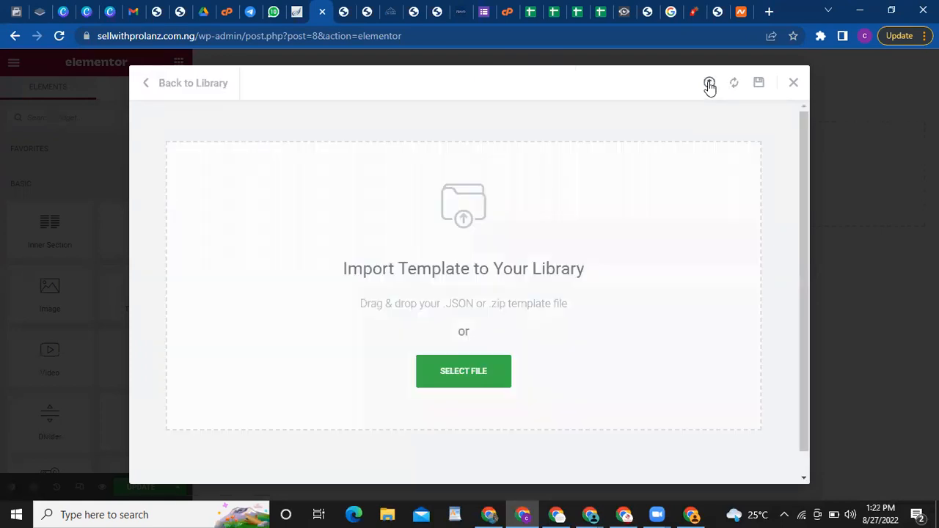
{"action": "left_click", "coordinate": [451, 371]}
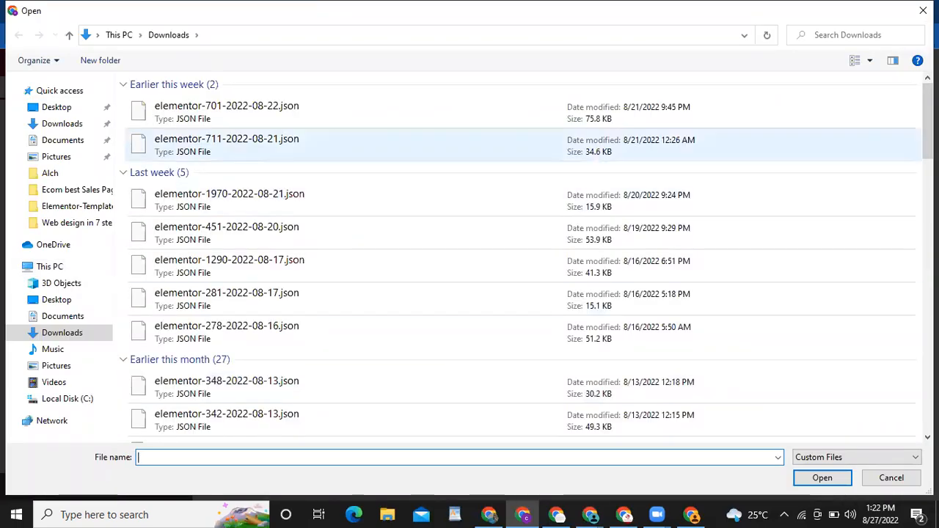
{"action": "left_click_drag", "start_coordinate": [928, 117], "coordinate": [927, 323]}
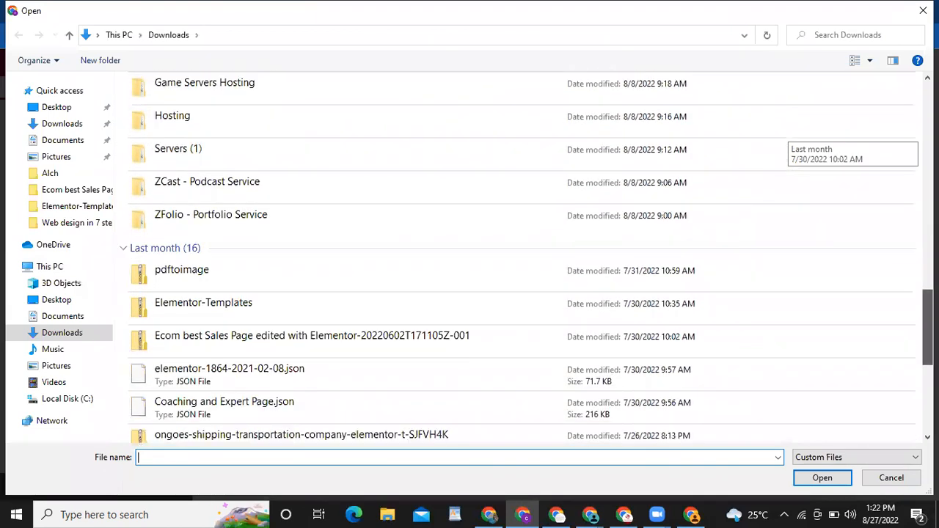
{"action": "left_click", "coordinate": [404, 349]}
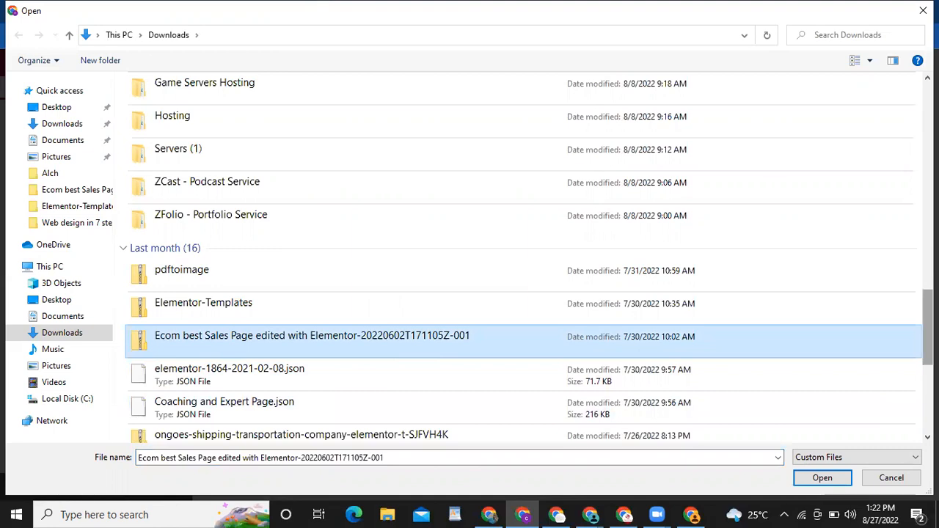
{"action": "left_click_drag", "start_coordinate": [928, 334], "coordinate": [928, 179]}
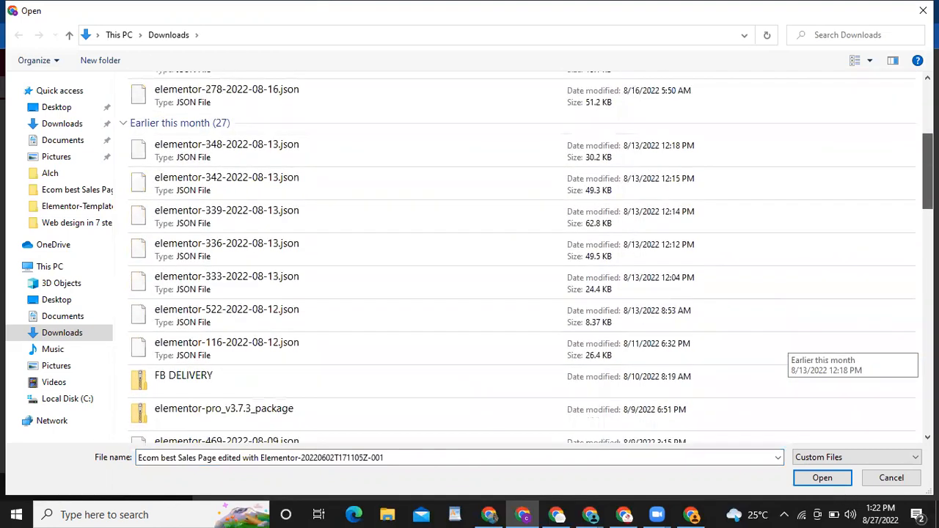
{"action": "left_click", "coordinate": [322, 234]}
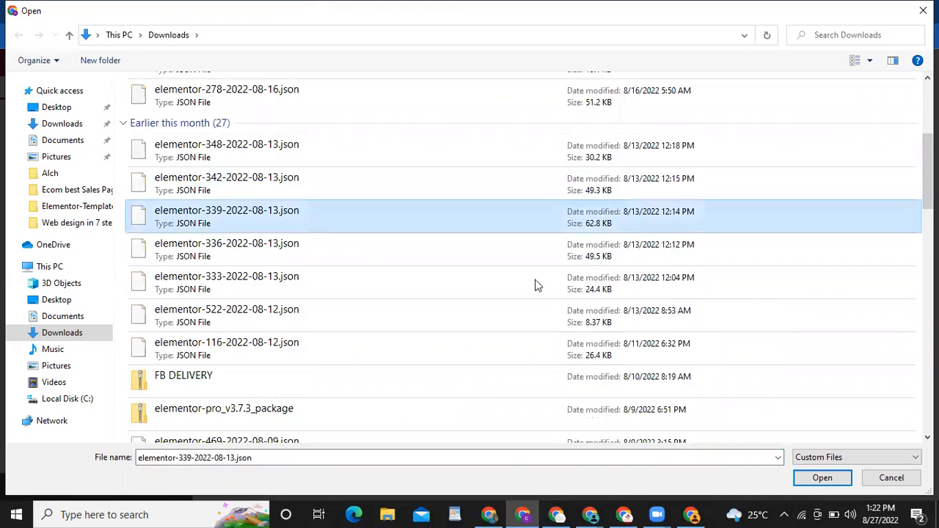
{"action": "left_click", "coordinate": [816, 477]}
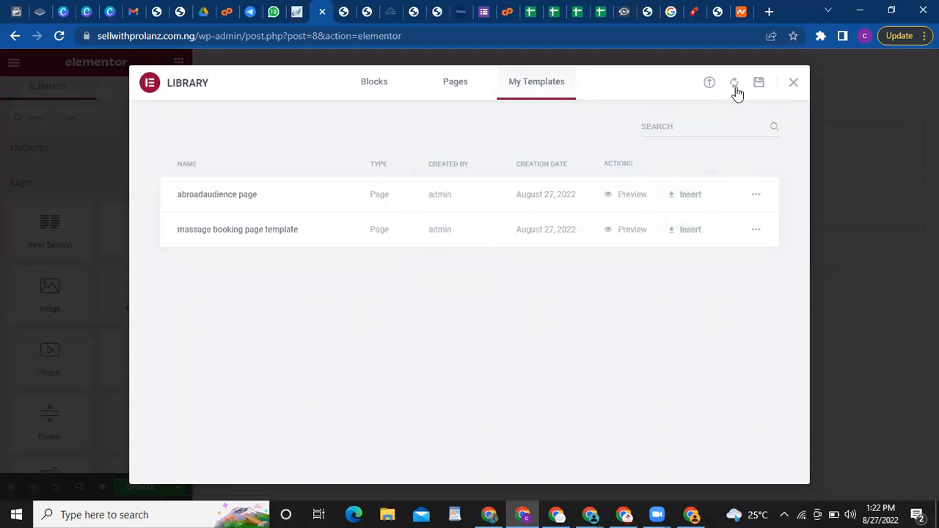
Step: Import the template file elementor-726-2022-08-27.json from the Downloads folder into the library
{"action": "left_click", "coordinate": [708, 84]}
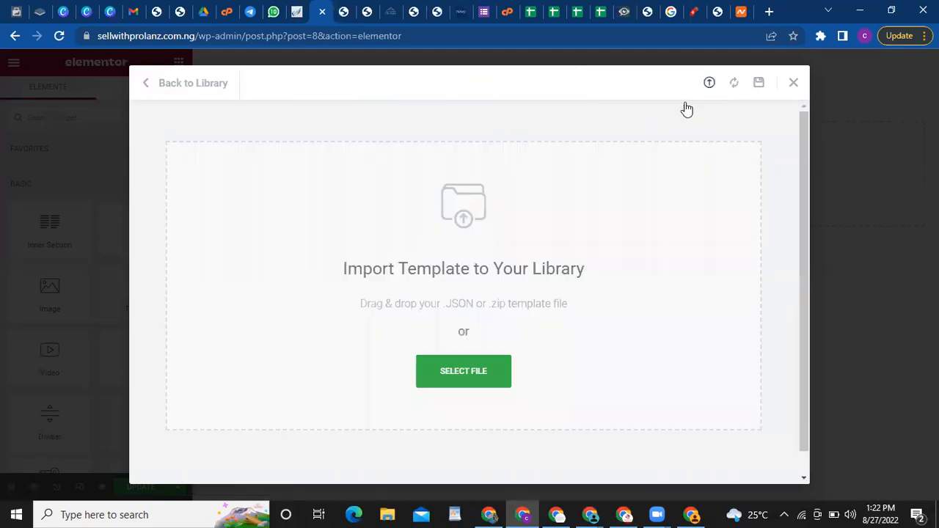
{"action": "left_click", "coordinate": [478, 376]}
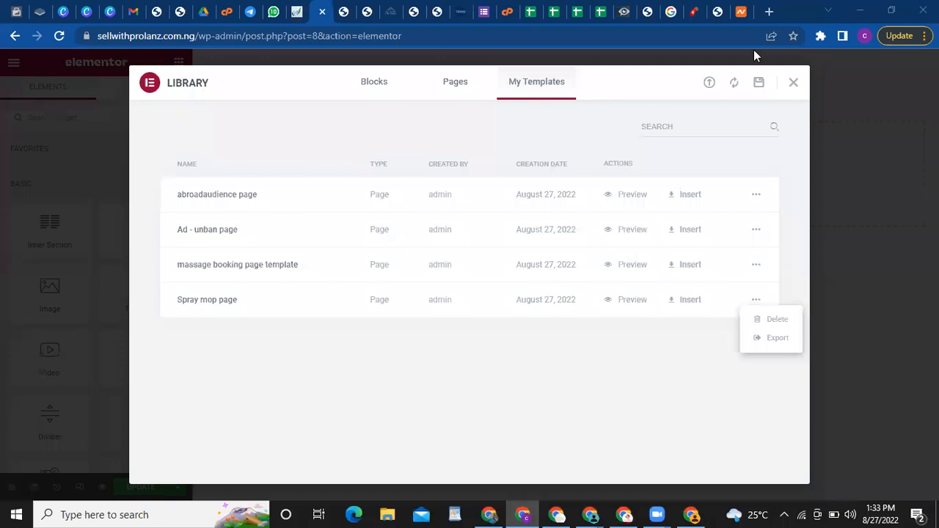
{"action": "left_click", "coordinate": [707, 85]}
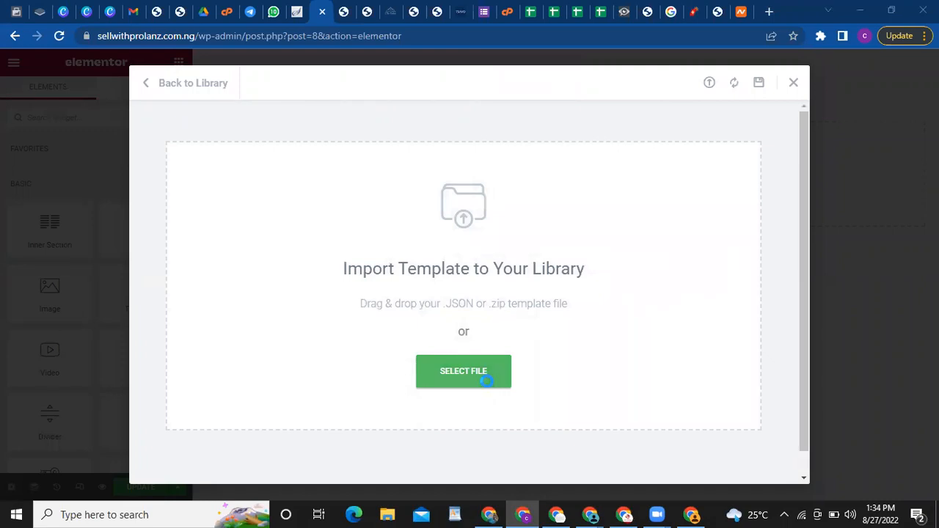
{"action": "left_click", "coordinate": [463, 371]}
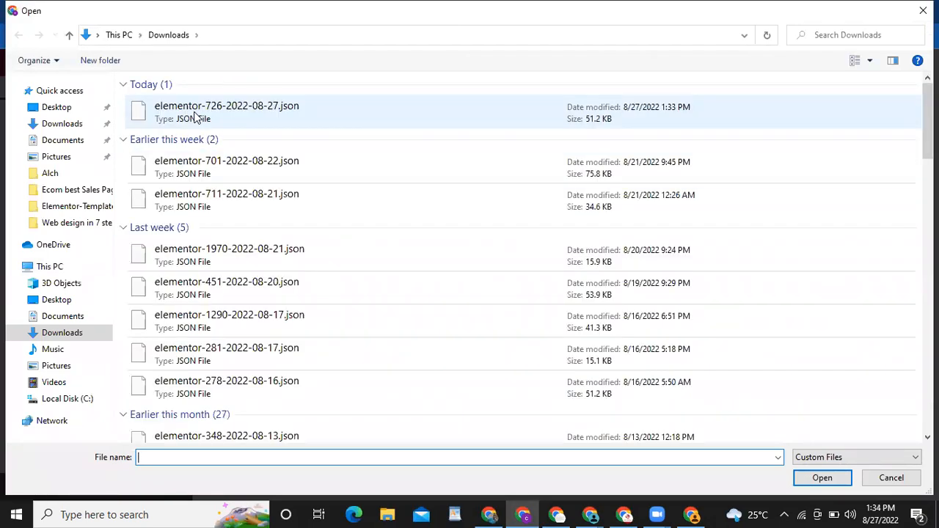
{"action": "left_click", "coordinate": [194, 117]}
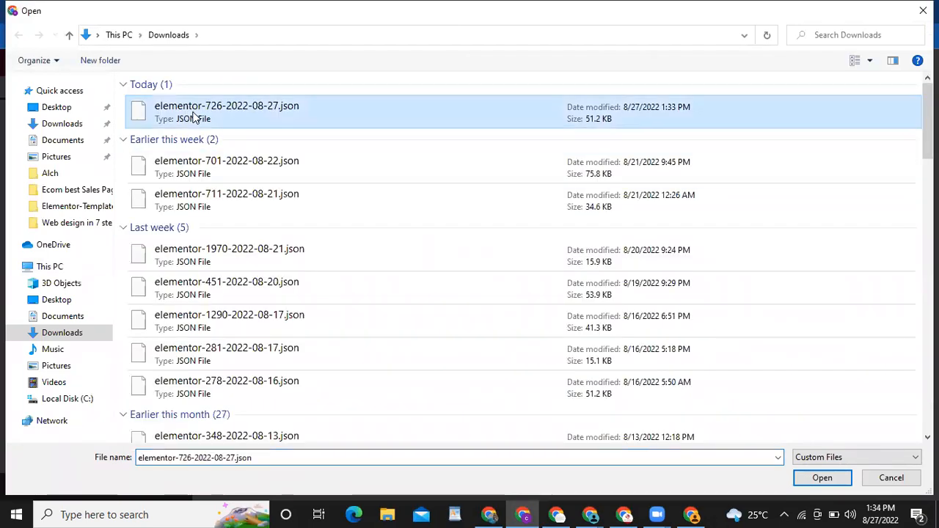
{"action": "left_click", "coordinate": [822, 477]}
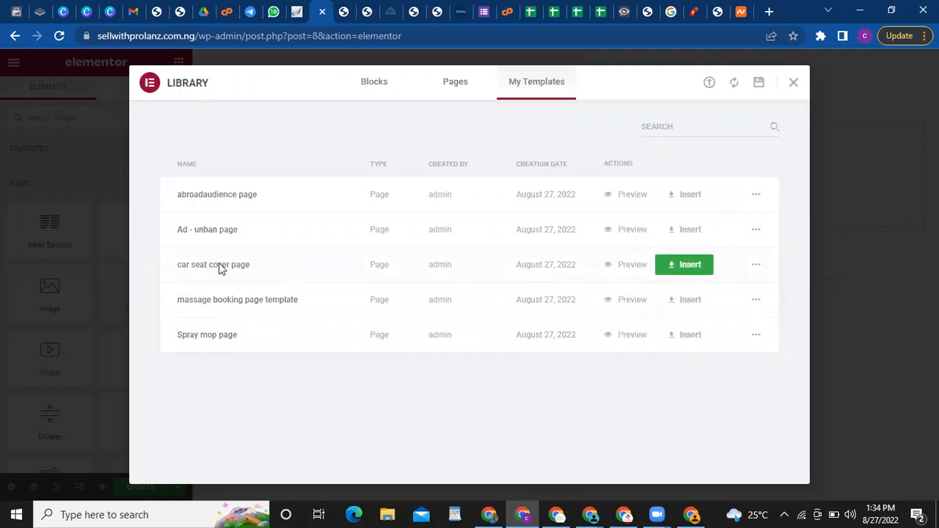
Step: Insert the "car seat cover page" template with its page settings applied and look through the inserted page
{"action": "left_click", "coordinate": [681, 266]}
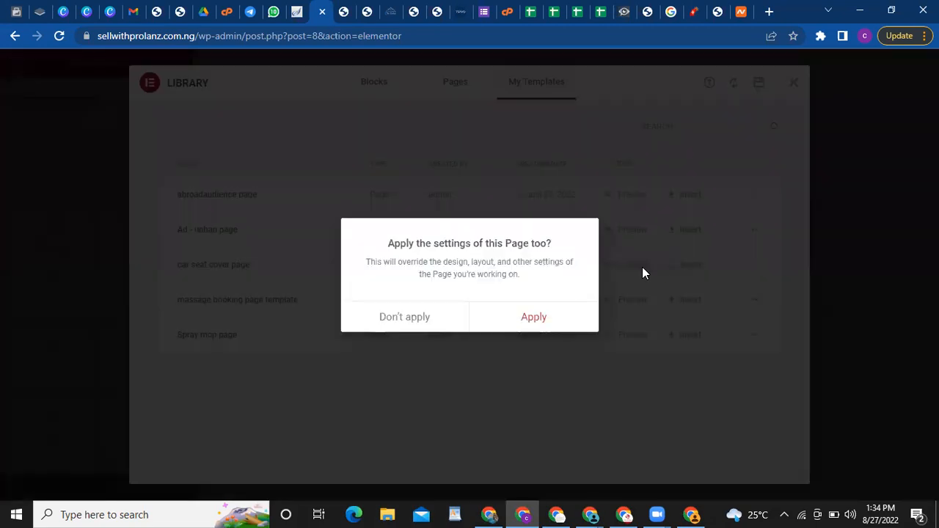
{"action": "left_click", "coordinate": [540, 323]}
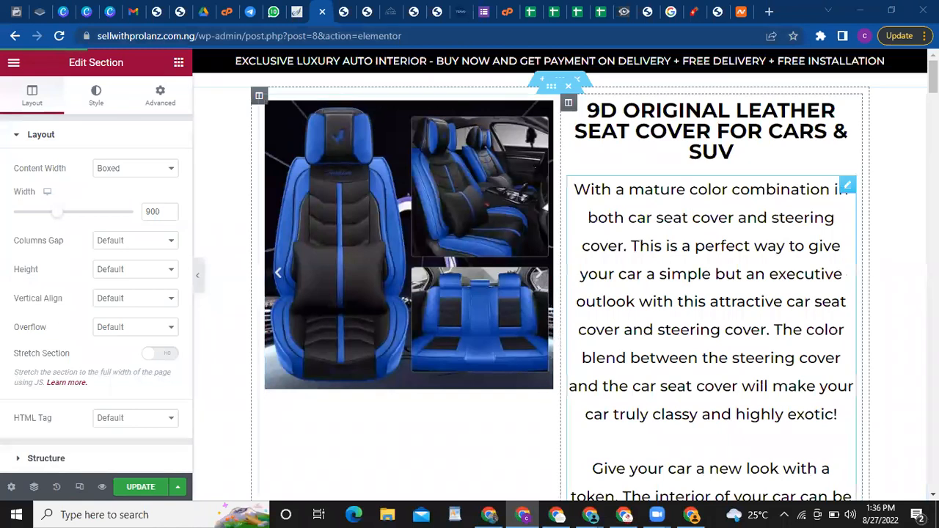
{"action": "scroll", "coordinate": [564, 293], "scroll_direction": "down", "scroll_amount": 1}
{"action": "scroll", "coordinate": [564, 294], "scroll_direction": "down", "scroll_amount": 5}
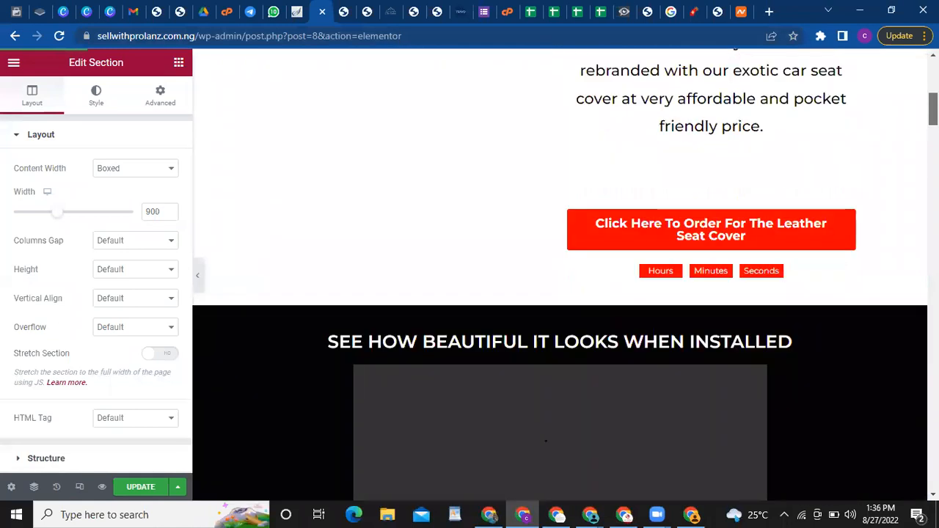
{"action": "scroll", "coordinate": [559, 293], "scroll_direction": "down", "scroll_amount": 2}
{"action": "scroll", "coordinate": [560, 294], "scroll_direction": "up", "scroll_amount": 1}
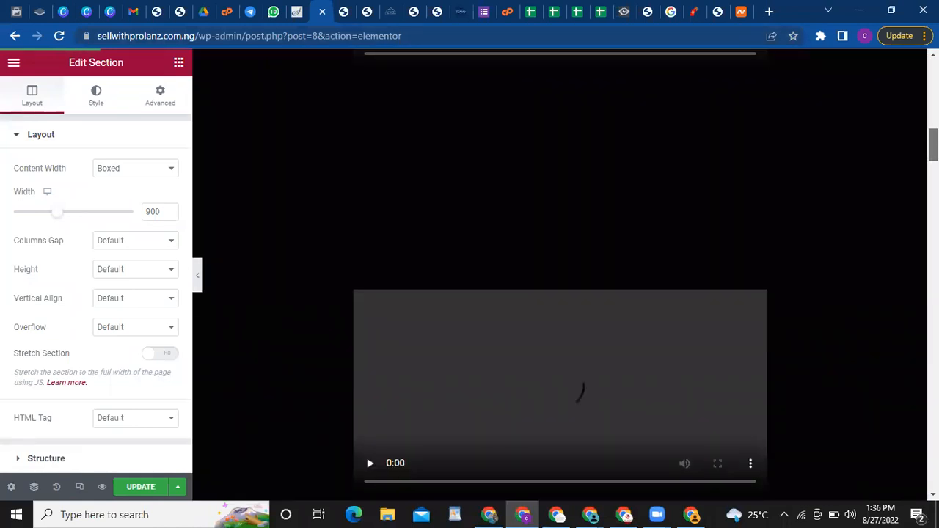
{"action": "left_click_drag", "start_coordinate": [933, 144], "coordinate": [932, 76]}
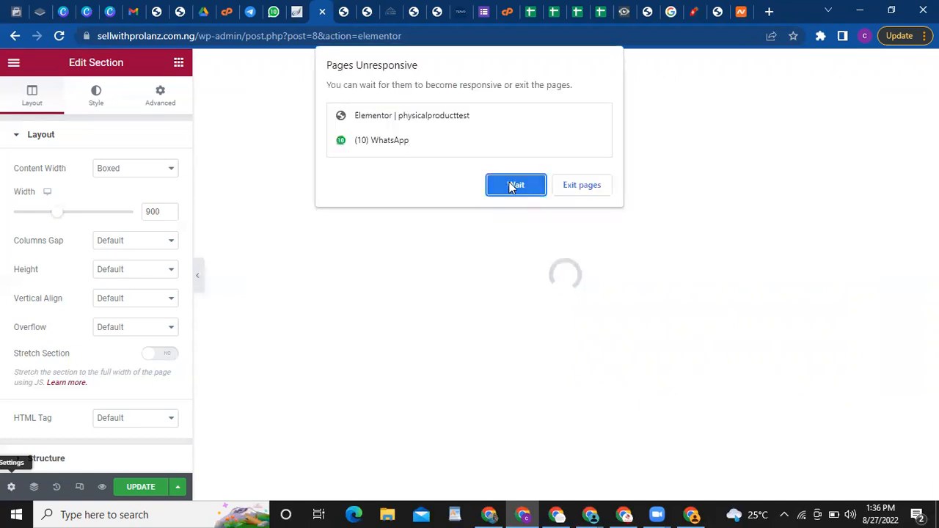
Step: Wait for the unresponsive page to load and set the page layout to Elementor Canvas in the page settings
{"action": "left_click", "coordinate": [511, 187]}
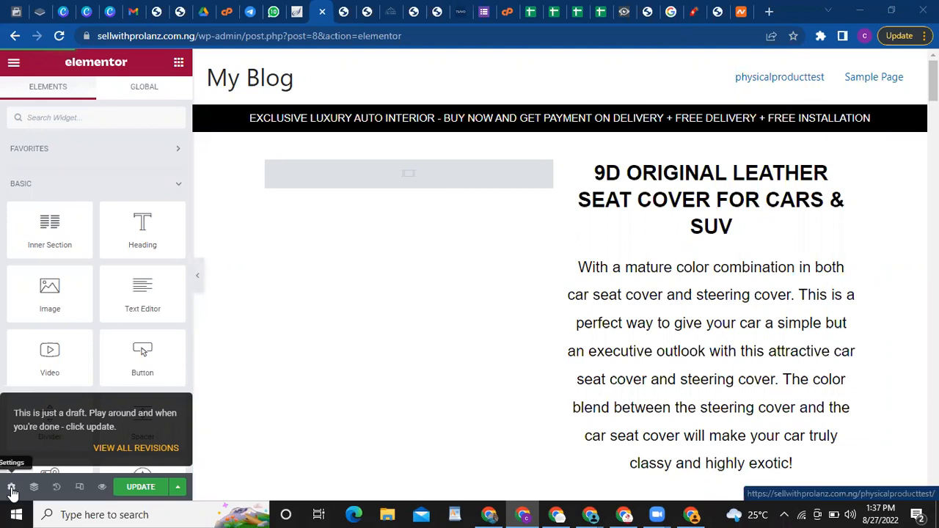
{"action": "left_click", "coordinate": [12, 489]}
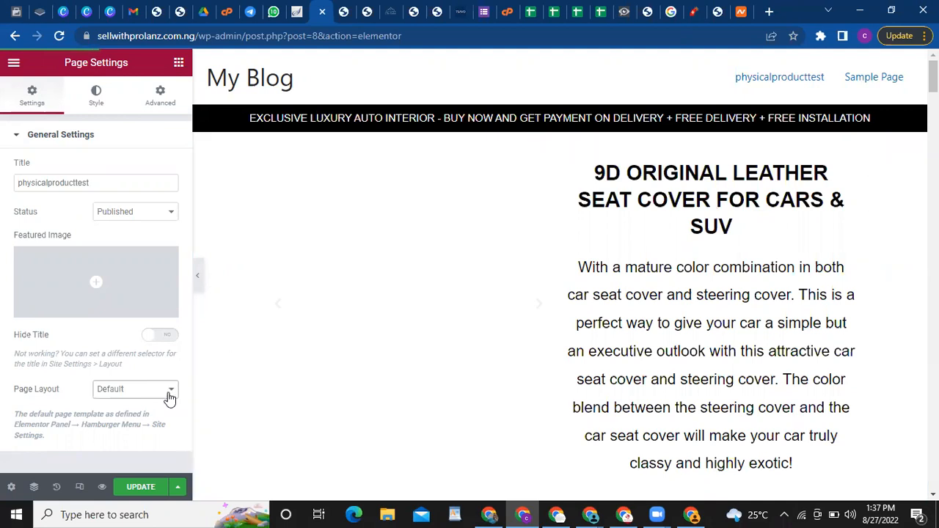
{"action": "left_click", "coordinate": [169, 397]}
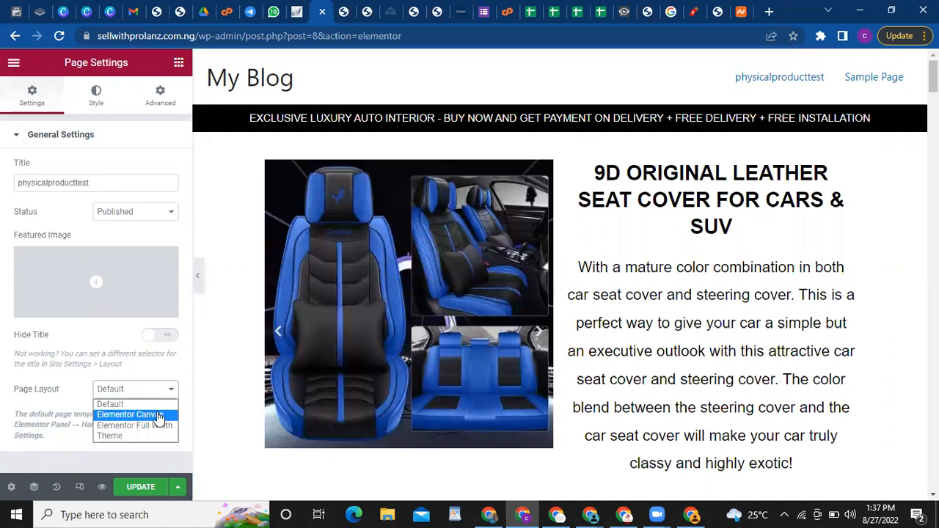
{"action": "left_click", "coordinate": [158, 415]}
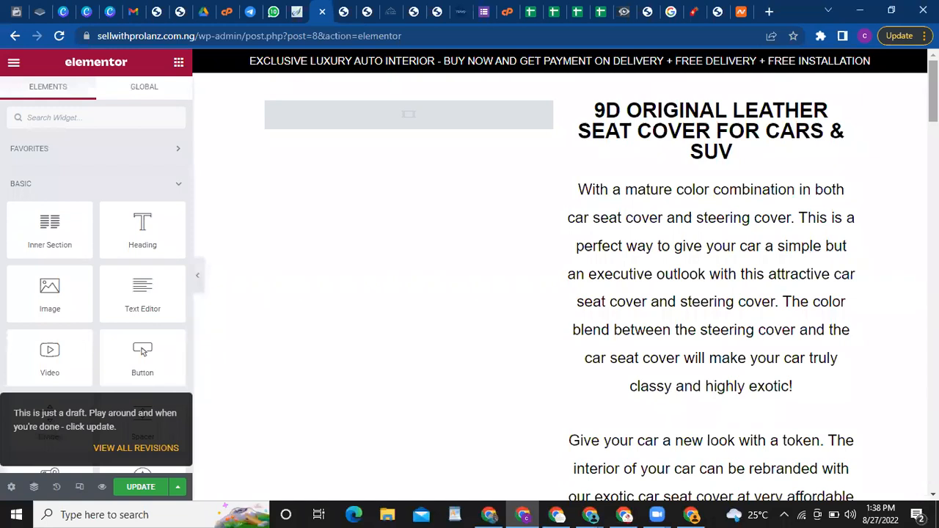
Step: Examine the upper part of the landing page, including the product carousel, countdown, installation videos and key features
{"action": "scroll", "coordinate": [565, 274], "scroll_direction": "down", "scroll_amount": 1}
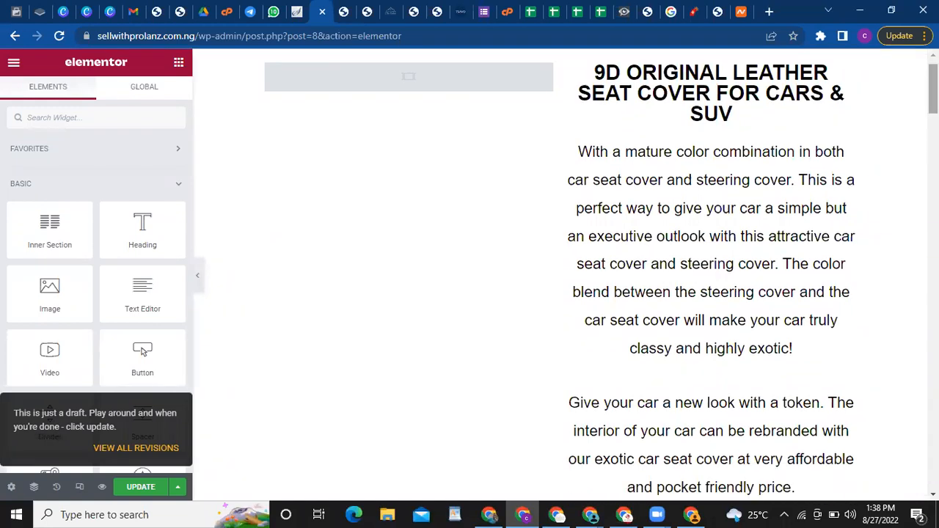
{"action": "scroll", "coordinate": [564, 275], "scroll_direction": "down", "scroll_amount": 10}
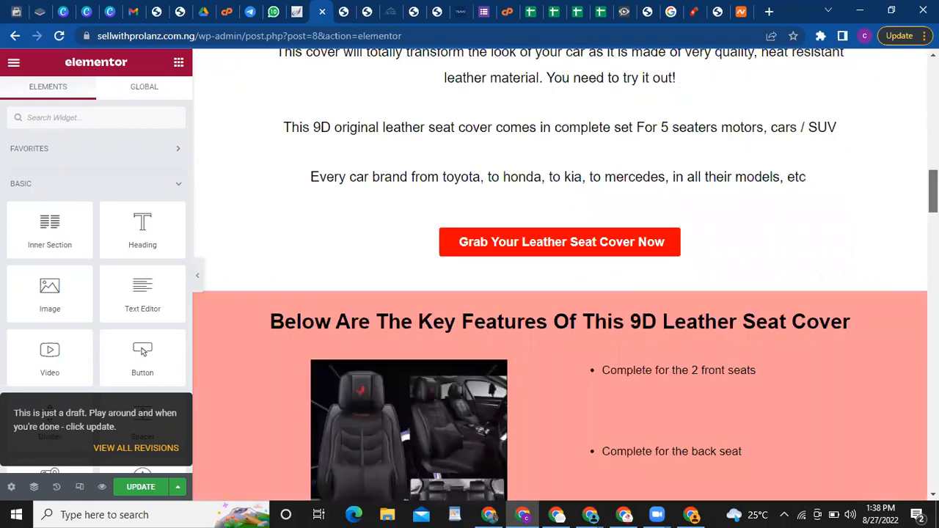
{"action": "scroll", "coordinate": [565, 274], "scroll_direction": "up", "scroll_amount": 6}
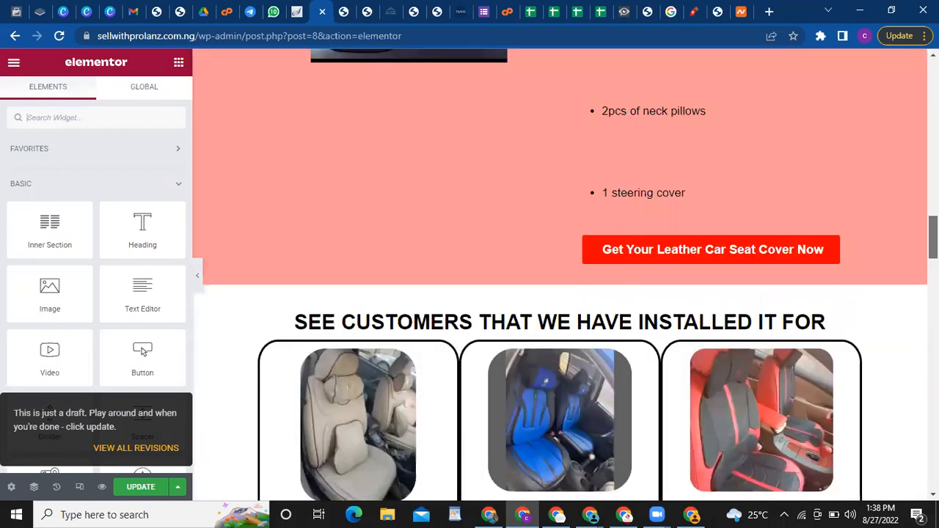
{"action": "scroll", "coordinate": [564, 274], "scroll_direction": "up", "scroll_amount": 3}
{"action": "scroll", "coordinate": [565, 275], "scroll_direction": "up", "scroll_amount": 10}
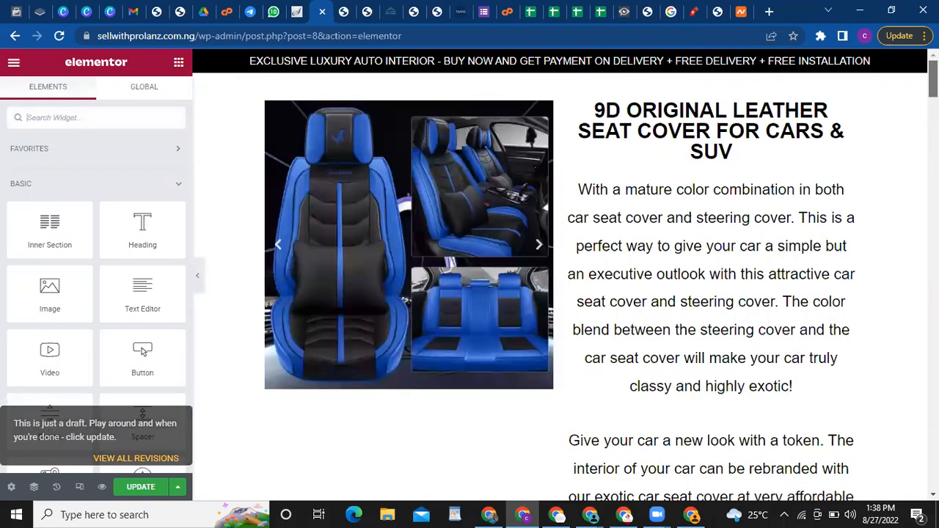
{"action": "scroll", "coordinate": [565, 274], "scroll_direction": "down", "scroll_amount": 7}
{"action": "scroll", "coordinate": [565, 274], "scroll_direction": "down", "scroll_amount": 8}
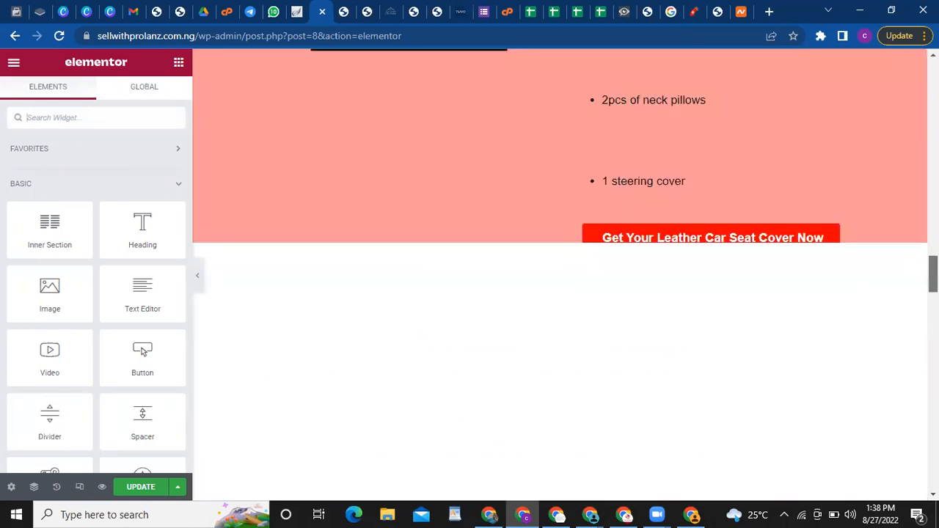
{"action": "scroll", "coordinate": [564, 274], "scroll_direction": "down", "scroll_amount": 8}
{"action": "left_click_drag", "start_coordinate": [933, 348], "coordinate": [933, 75]}
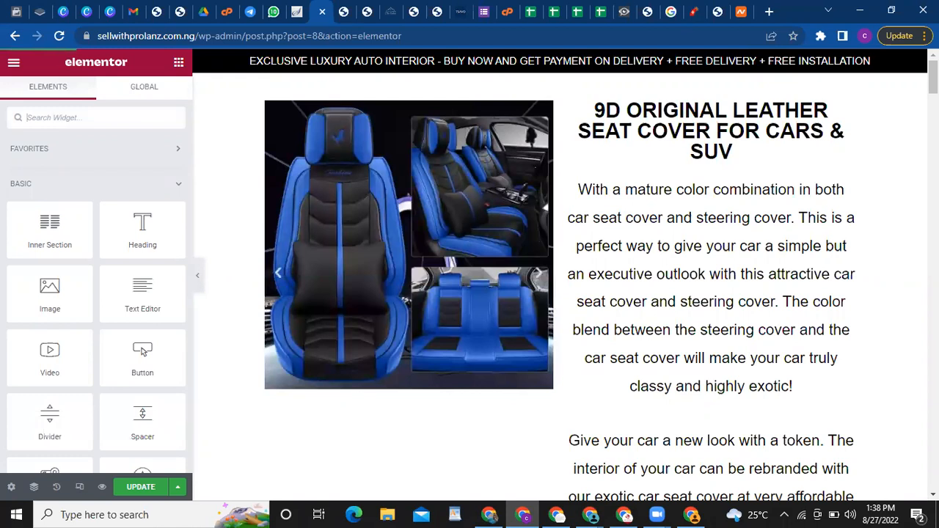
{"action": "scroll", "coordinate": [560, 274], "scroll_direction": "down", "scroll_amount": 7}
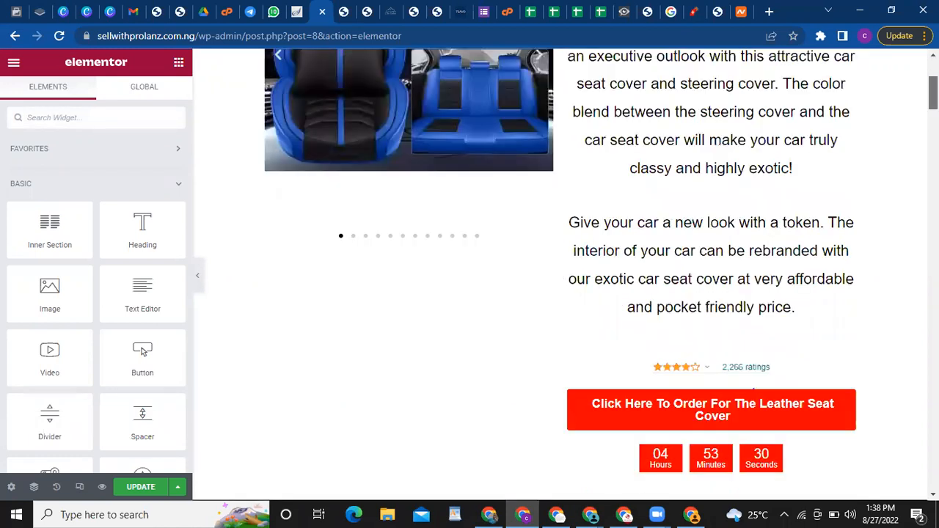
{"action": "scroll", "coordinate": [559, 274], "scroll_direction": "up", "scroll_amount": 7}
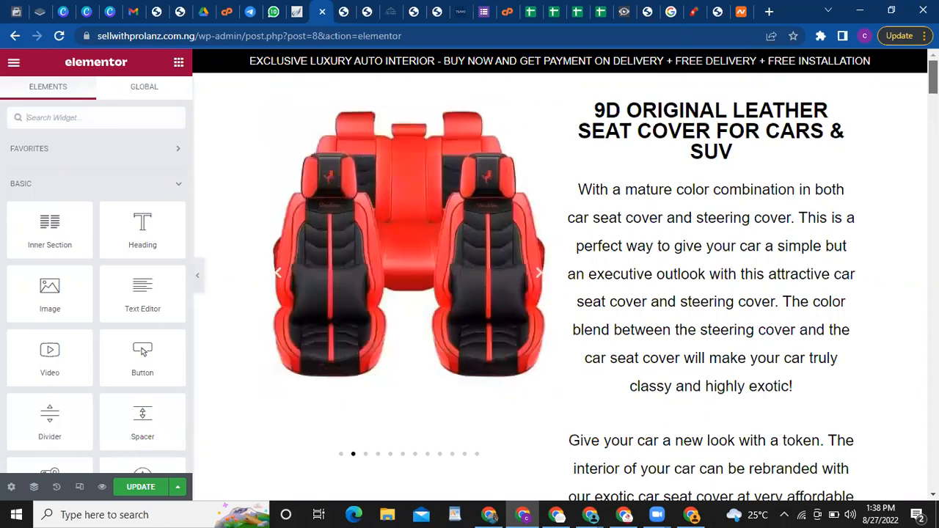
{"action": "scroll", "coordinate": [559, 275], "scroll_direction": "down", "scroll_amount": 5}
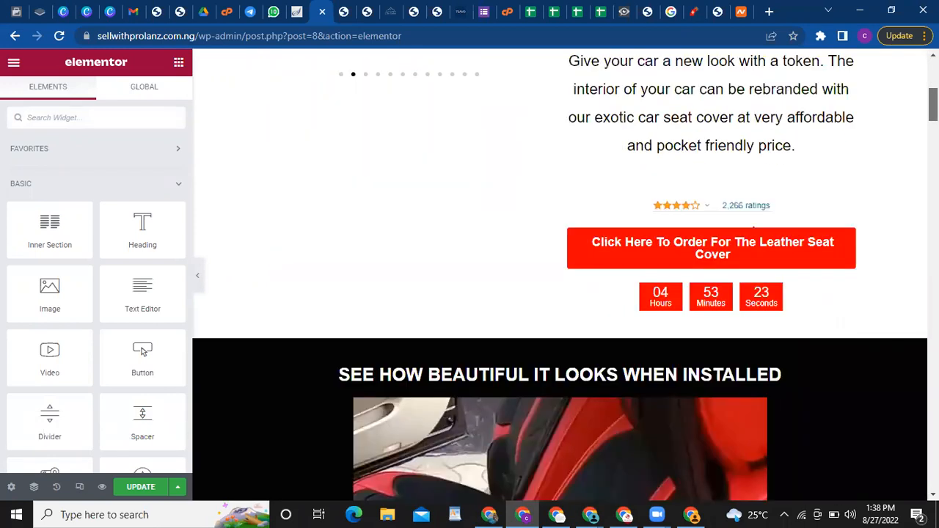
{"action": "scroll", "coordinate": [560, 275], "scroll_direction": "down", "scroll_amount": 3}
{"action": "scroll", "coordinate": [560, 274], "scroll_direction": "down", "scroll_amount": 5}
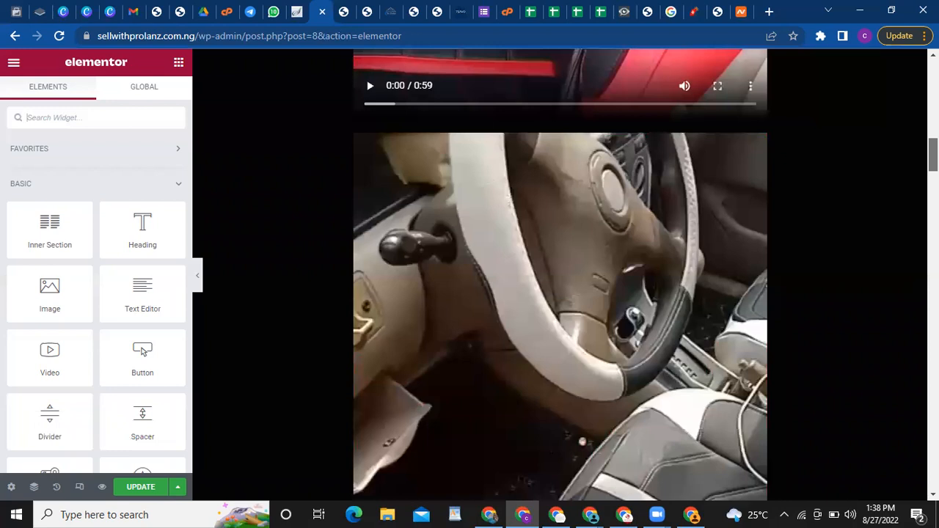
{"action": "scroll", "coordinate": [560, 275], "scroll_direction": "down", "scroll_amount": 15}
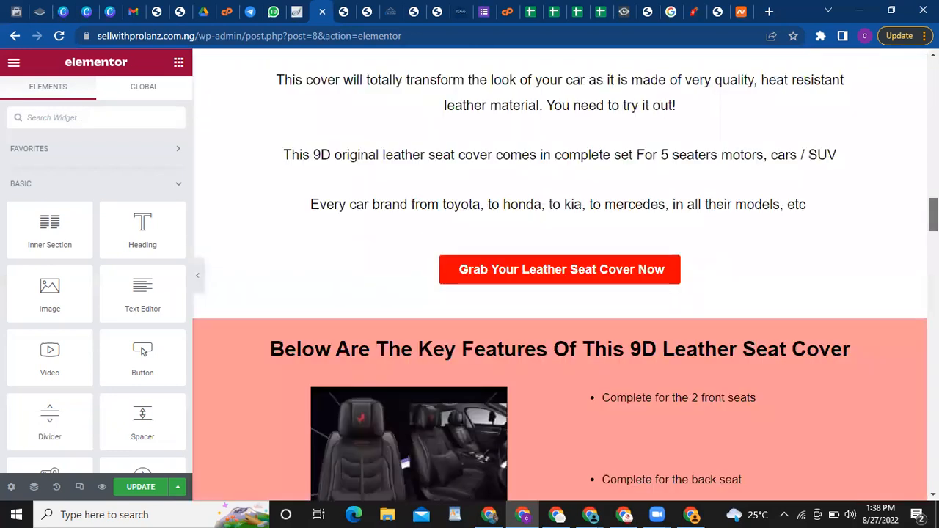
{"action": "scroll", "coordinate": [560, 275], "scroll_direction": "up", "scroll_amount": 10}
{"action": "scroll", "coordinate": [560, 275], "scroll_direction": "down", "scroll_amount": 4}
{"action": "scroll", "coordinate": [560, 274], "scroll_direction": "up", "scroll_amount": 8}
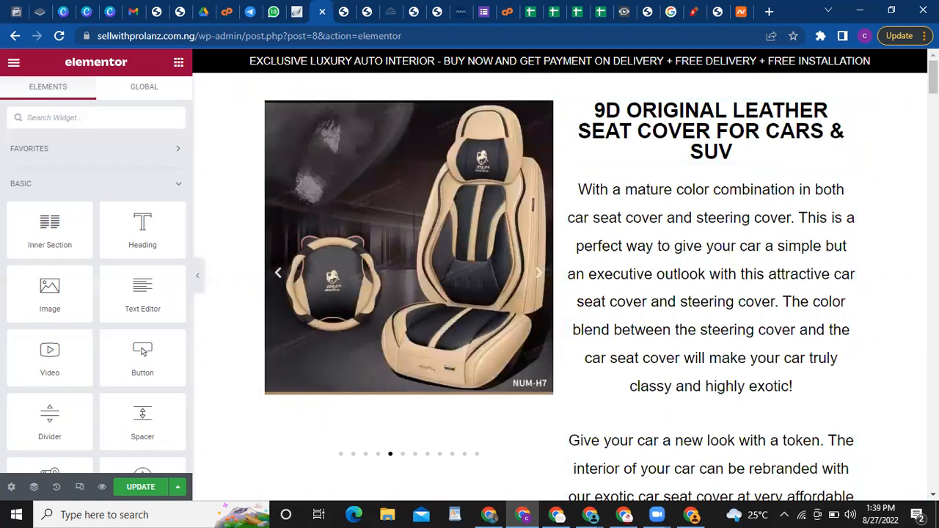
Step: Review the whole landing page down to the customer gallery, How We Work section, order form and footer disclaimer
{"action": "scroll", "coordinate": [565, 275], "scroll_direction": "down", "scroll_amount": 8}
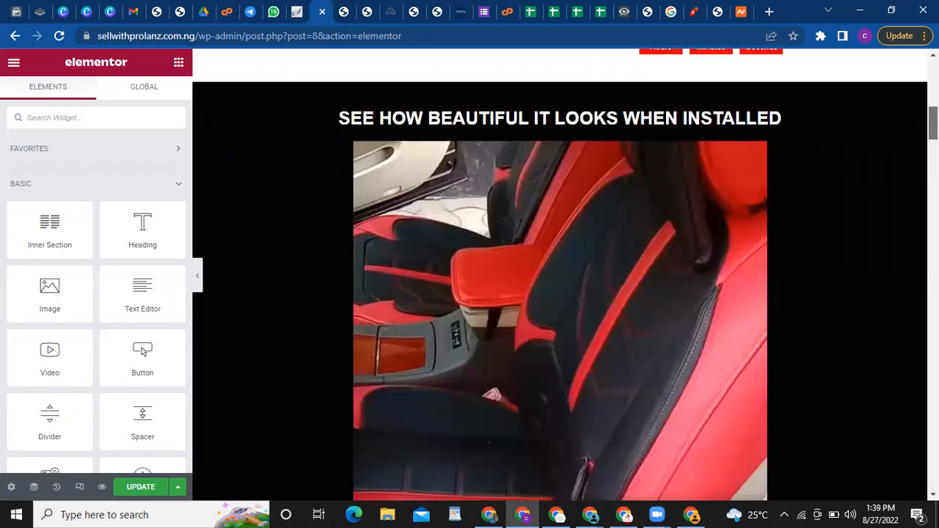
{"action": "scroll", "coordinate": [565, 275], "scroll_direction": "down", "scroll_amount": 12}
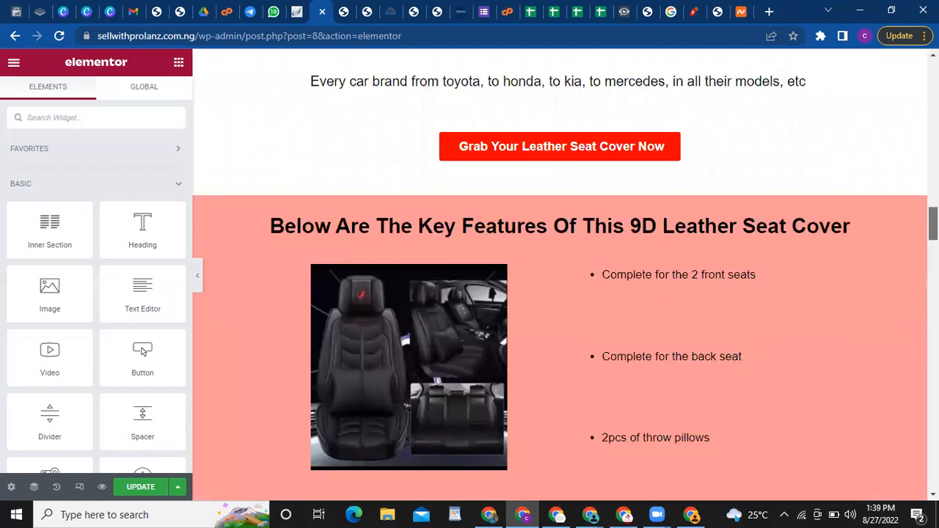
{"action": "scroll", "coordinate": [565, 275], "scroll_direction": "down", "scroll_amount": 2}
{"action": "scroll", "coordinate": [559, 275], "scroll_direction": "down", "scroll_amount": 4}
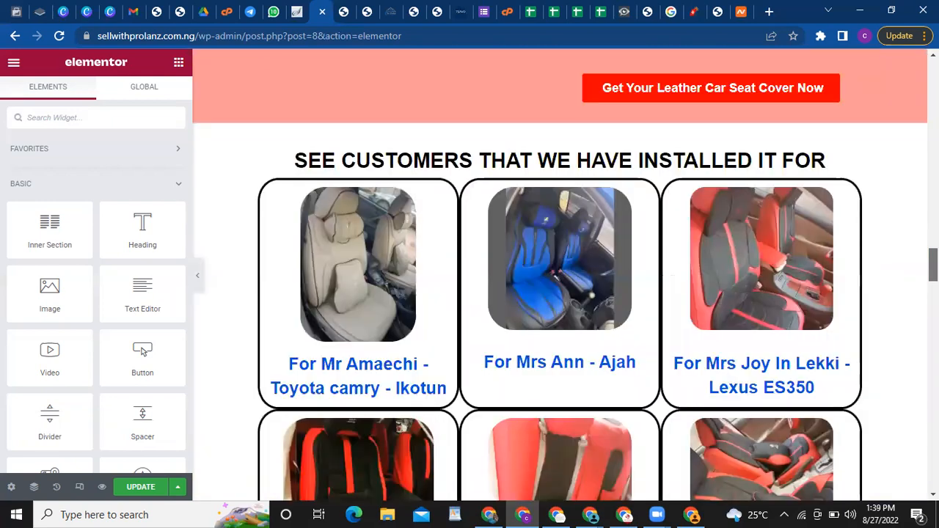
{"action": "scroll", "coordinate": [559, 275], "scroll_direction": "down", "scroll_amount": 4}
{"action": "scroll", "coordinate": [560, 275], "scroll_direction": "down", "scroll_amount": 2}
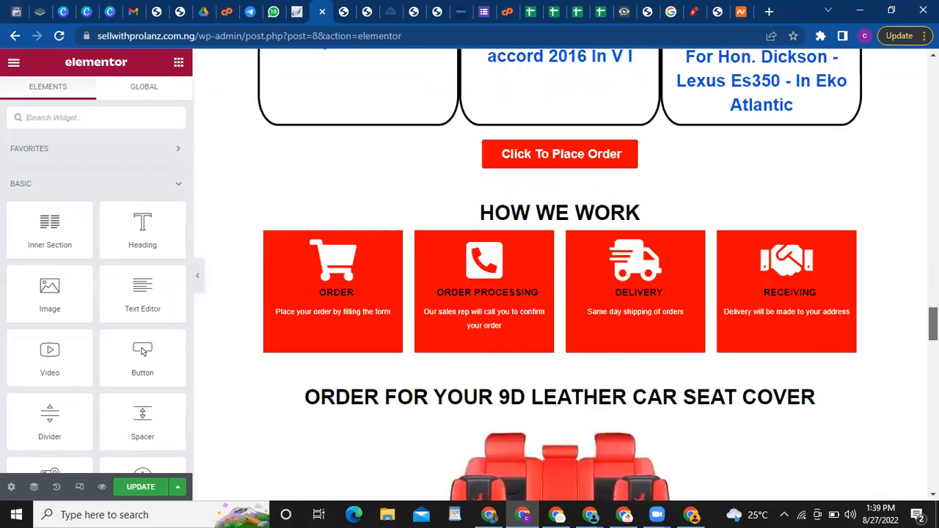
{"action": "scroll", "coordinate": [560, 275], "scroll_direction": "down", "scroll_amount": 4}
{"action": "scroll", "coordinate": [560, 275], "scroll_direction": "down", "scroll_amount": 6}
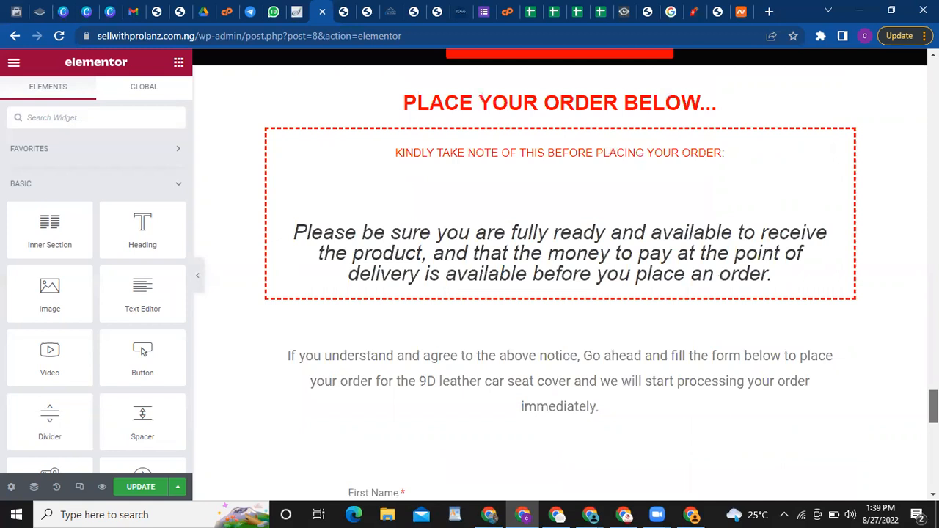
{"action": "scroll", "coordinate": [560, 275], "scroll_direction": "down", "scroll_amount": 3}
{"action": "scroll", "coordinate": [559, 275], "scroll_direction": "down", "scroll_amount": 5}
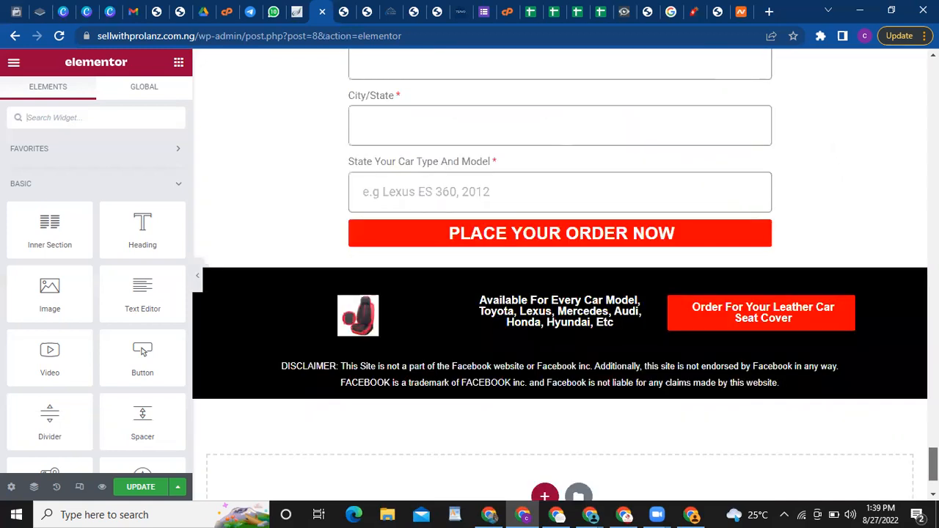
{"action": "scroll", "coordinate": [560, 275], "scroll_direction": "up", "scroll_amount": 15}
{"action": "scroll", "coordinate": [560, 275], "scroll_direction": "up", "scroll_amount": 10}
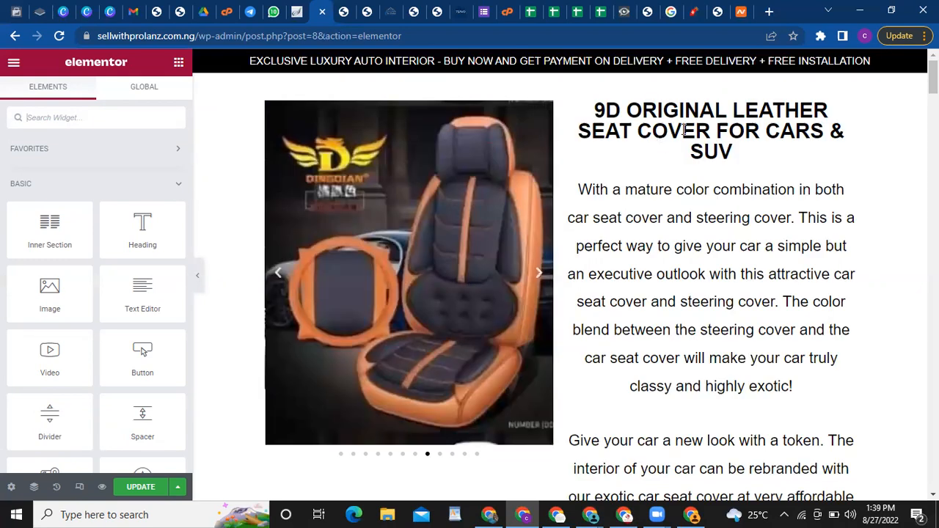
Step: Add a line break at the end of the "9D Original Leather Seat Cover for Cars & SUV" heading
{"action": "left_click", "coordinate": [684, 130]}
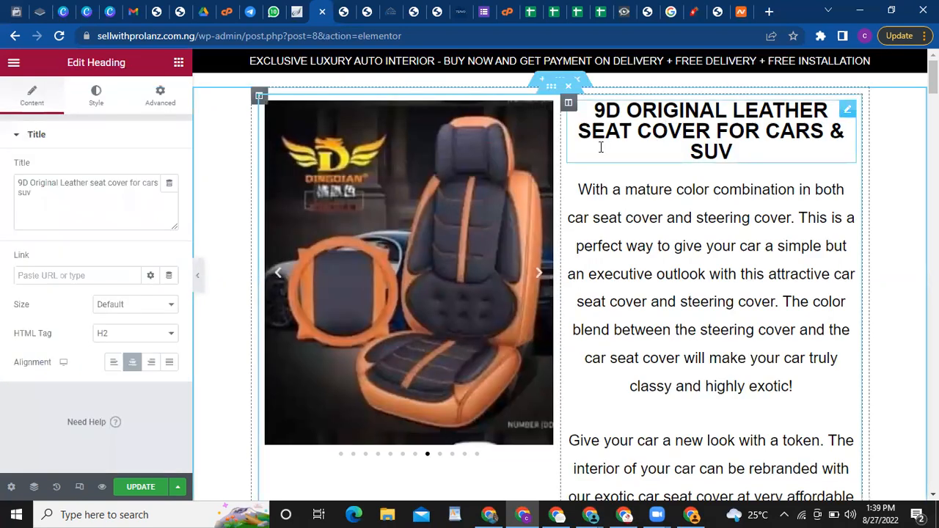
{"action": "key", "text": "Return"}
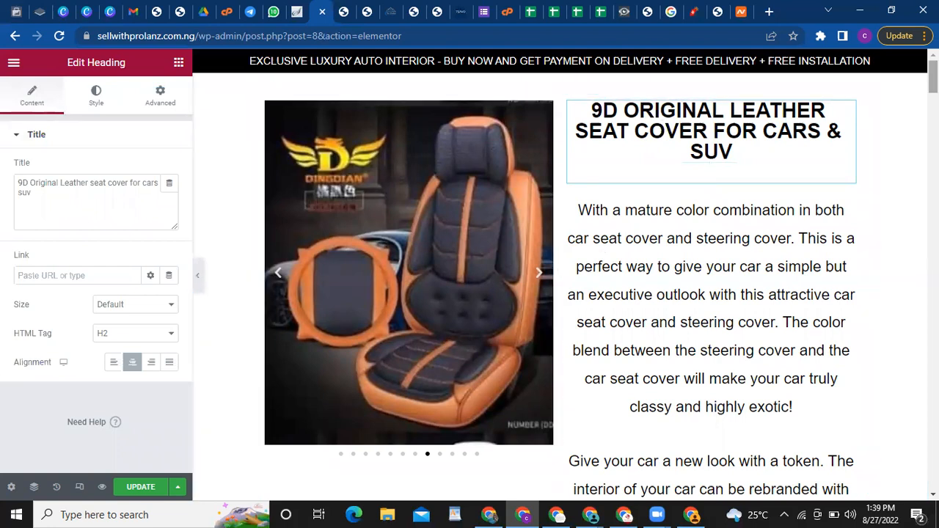
{"action": "scroll", "coordinate": [565, 279], "scroll_direction": "down", "scroll_amount": 5}
{"action": "scroll", "coordinate": [564, 279], "scroll_direction": "down", "scroll_amount": 10}
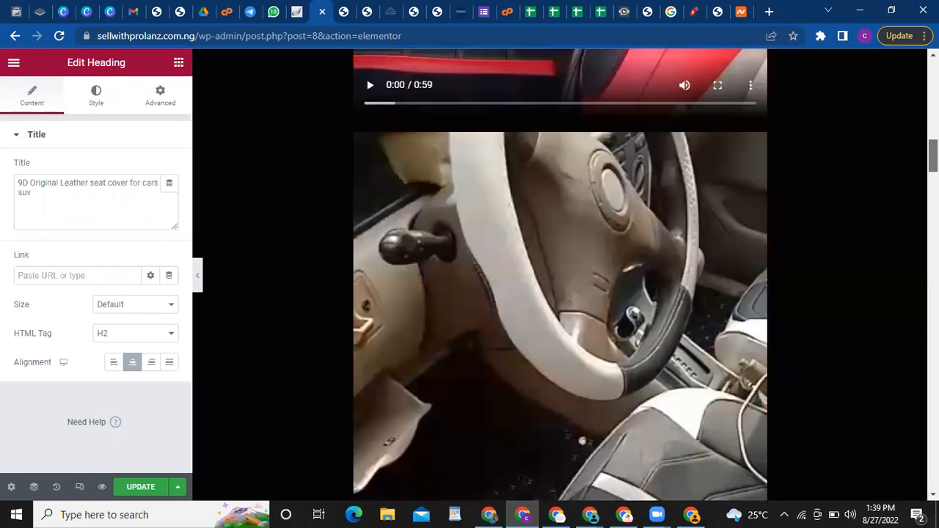
{"action": "scroll", "coordinate": [559, 275], "scroll_direction": "up", "scroll_amount": 15}
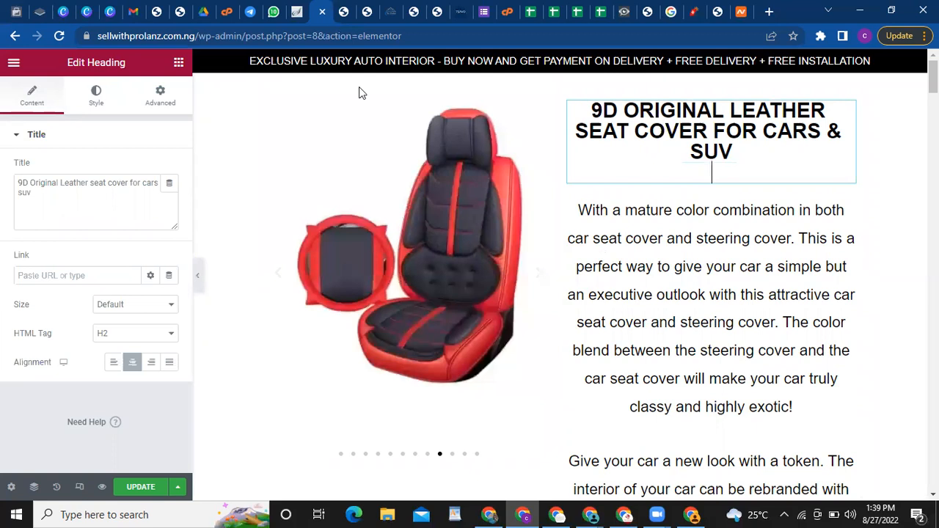